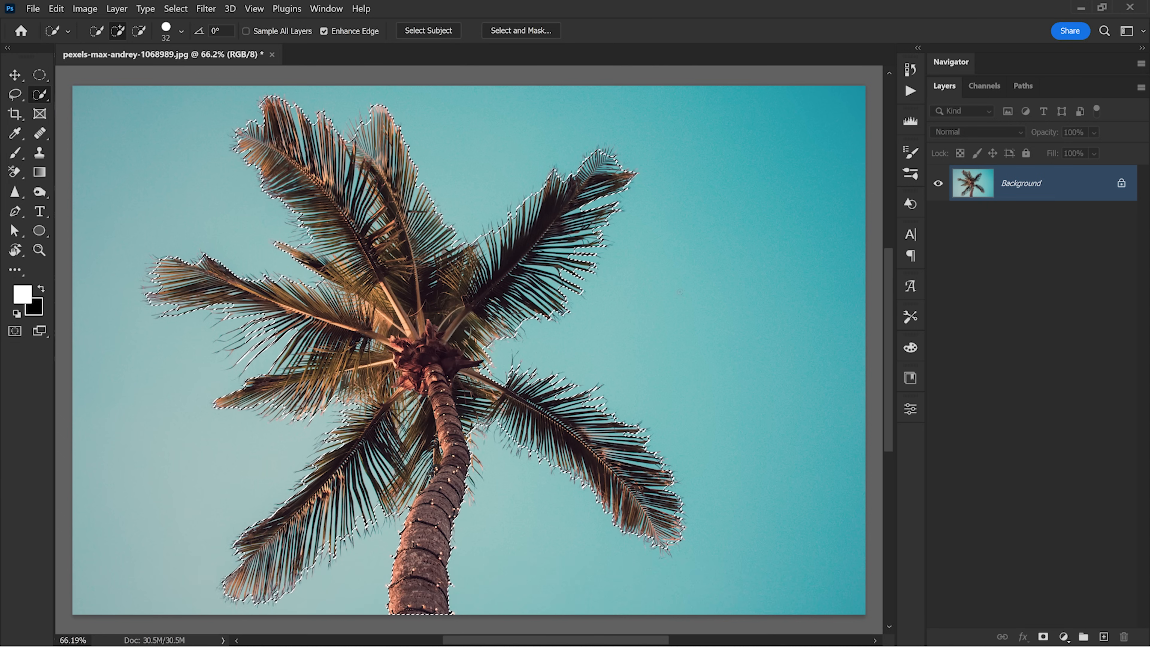
Open the palm tree selection in Select and Mask and set the view mode to Overlay
key(q)
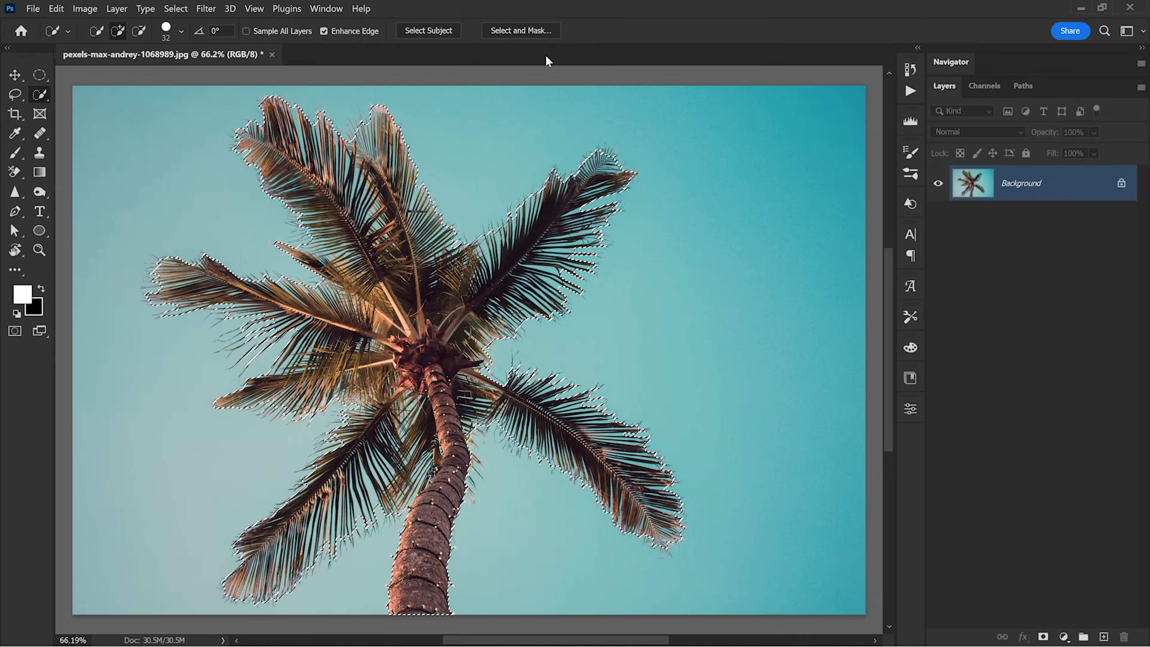
click(517, 31)
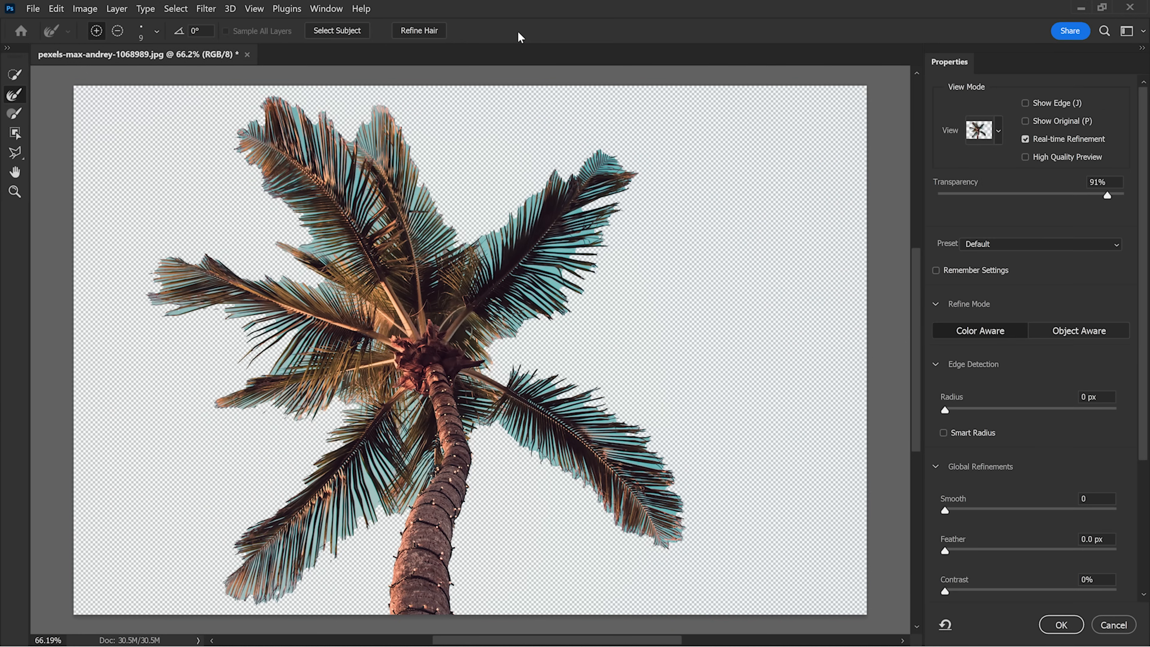
click(982, 136)
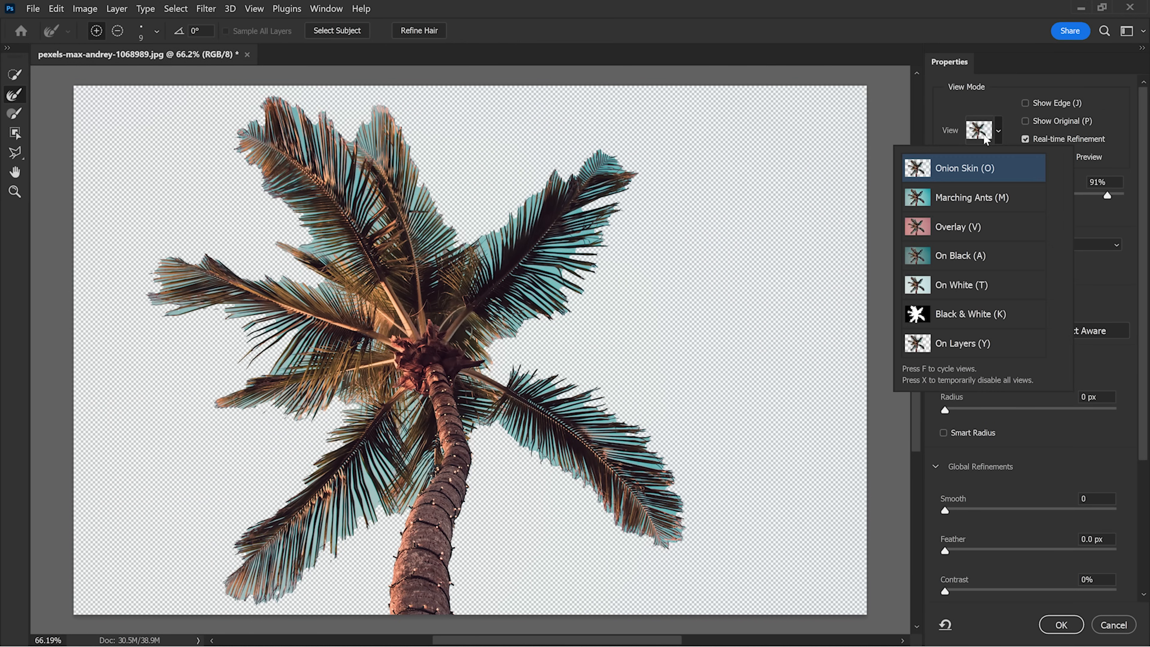
click(959, 228)
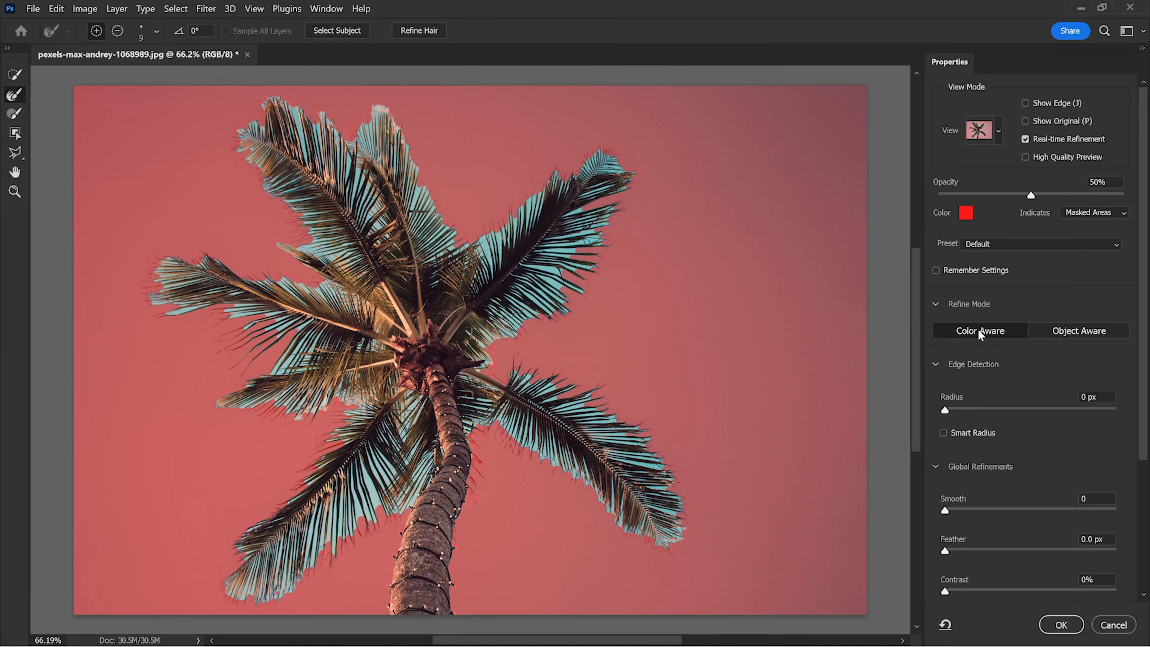
Brush over the palm fronds with a large Refine Edge Brush of about 175 px to mask out the sky between the leaves
click(18, 97)
mouse_move(256, 280)
mouse_down()
mouse_move(294, 335)
mouse_move(344, 335)
mouse_move(193, 433)
mouse_up()
mouse_move(271, 120)
mouse_down()
mouse_move(344, 136)
mouse_move(340, 218)
mouse_up()
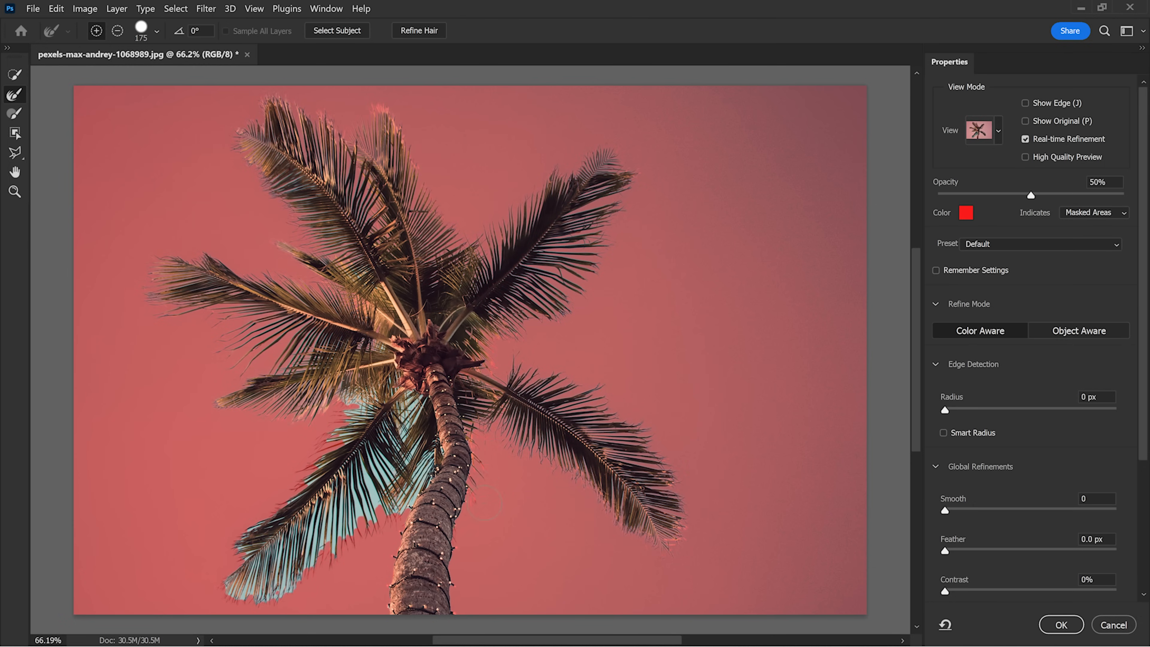
alt+right_click(235, 496)
mouse_move(240, 575)
mouse_down()
mouse_move(298, 548)
mouse_move(326, 407)
mouse_up()
mouse_move(403, 407)
mouse_down()
mouse_move(412, 453)
mouse_move(392, 496)
mouse_move(339, 467)
mouse_up()
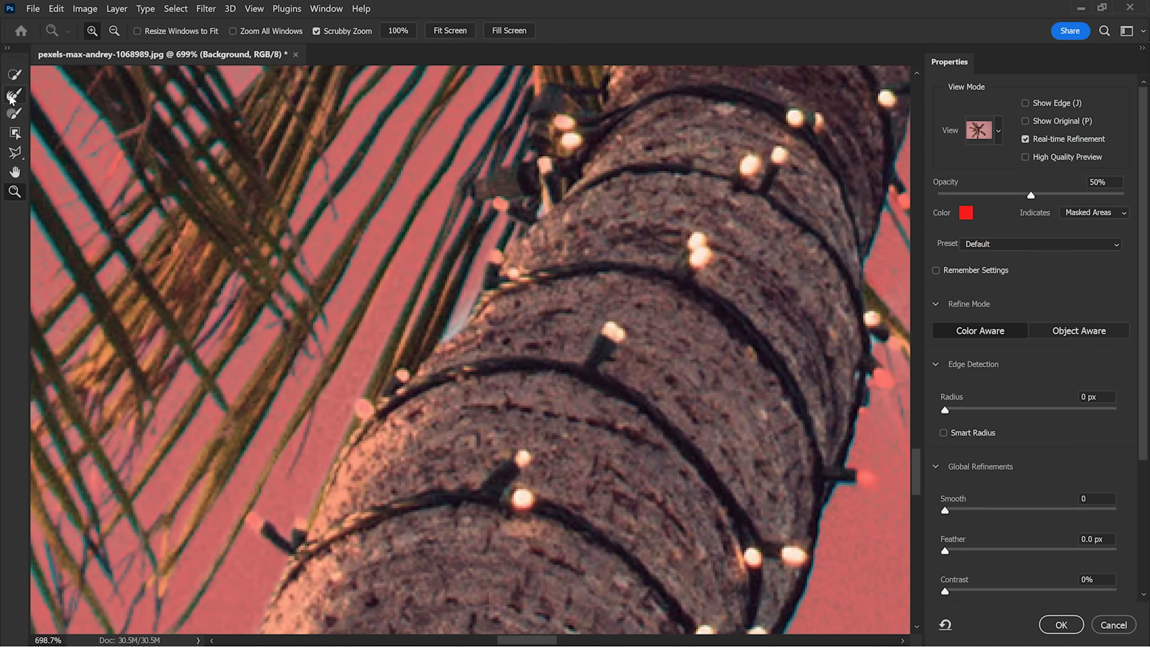
Refine the leftover edge areas around the trunk and its string lights with a smaller Refine Edge Brush of about 30 to 66 px
click(14, 95)
alt+right_click(338, 276)
mouse_move(350, 252)
mouse_down()
mouse_move(445, 284)
mouse_move(253, 282)
mouse_move(272, 282)
mouse_up()
drag(541, 245, 544, 410)
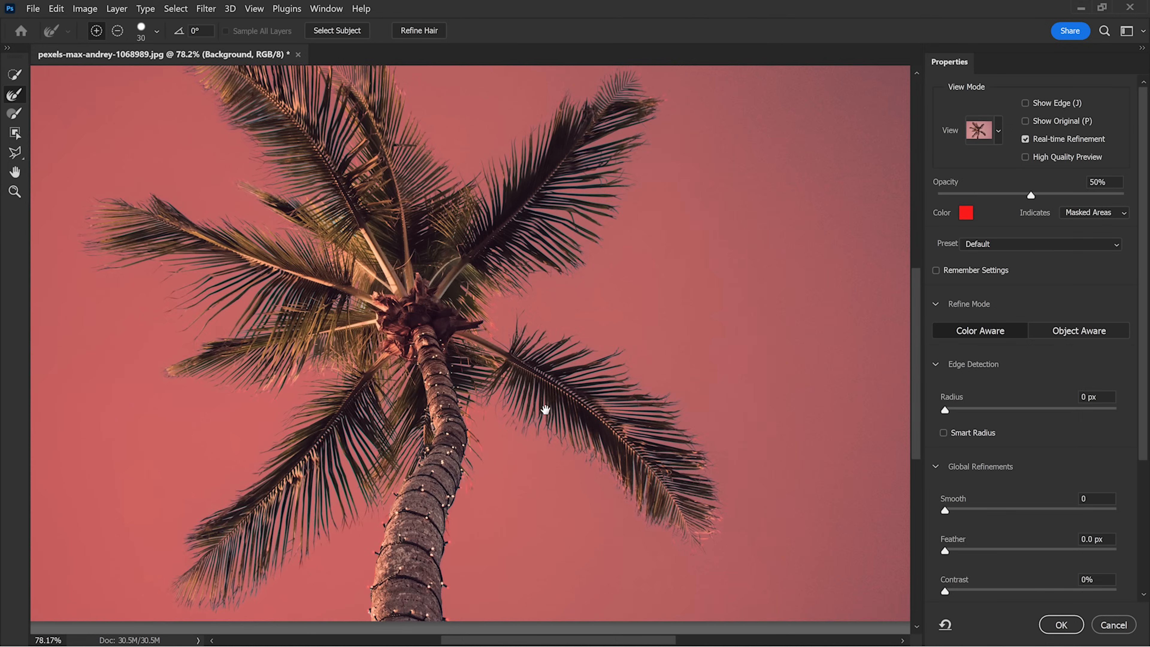
key(ctrl+minus)
drag(593, 292, 595, 320)
alt+right_click(372, 349)
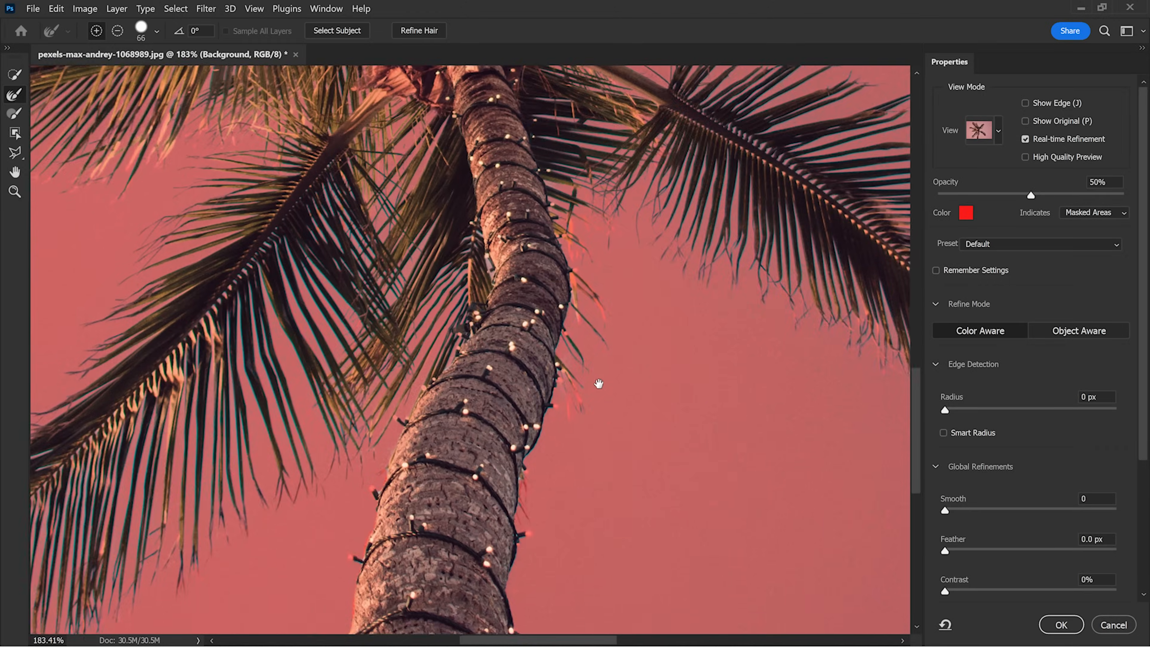
scroll(595, 381, up, 2)
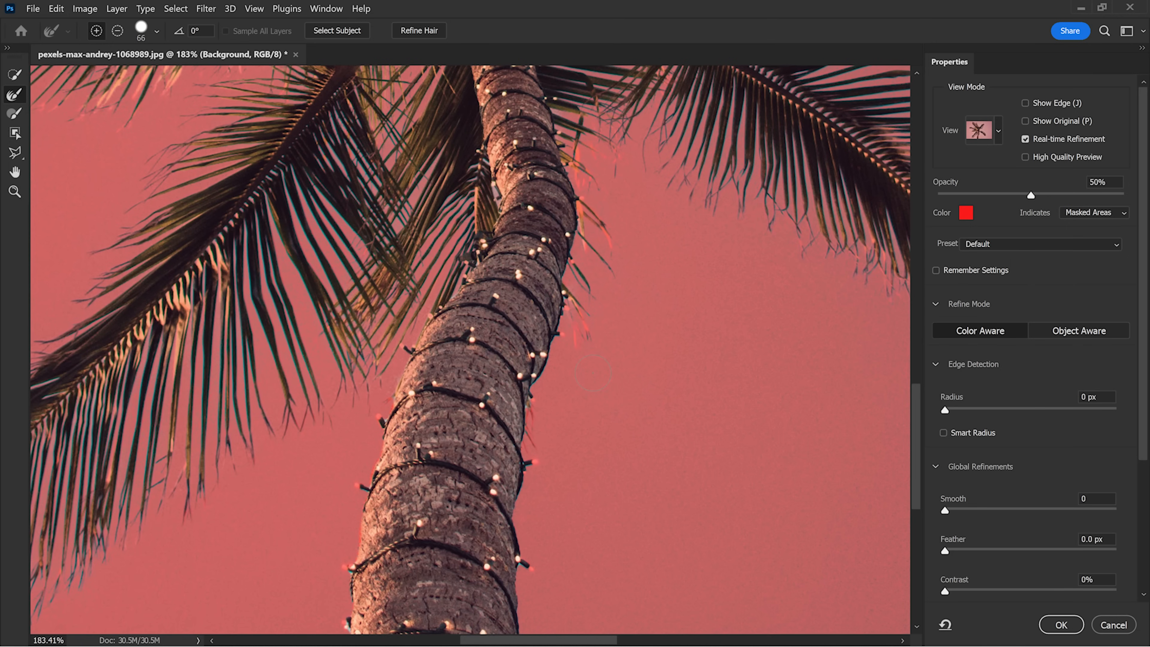
key(ctrl+0)
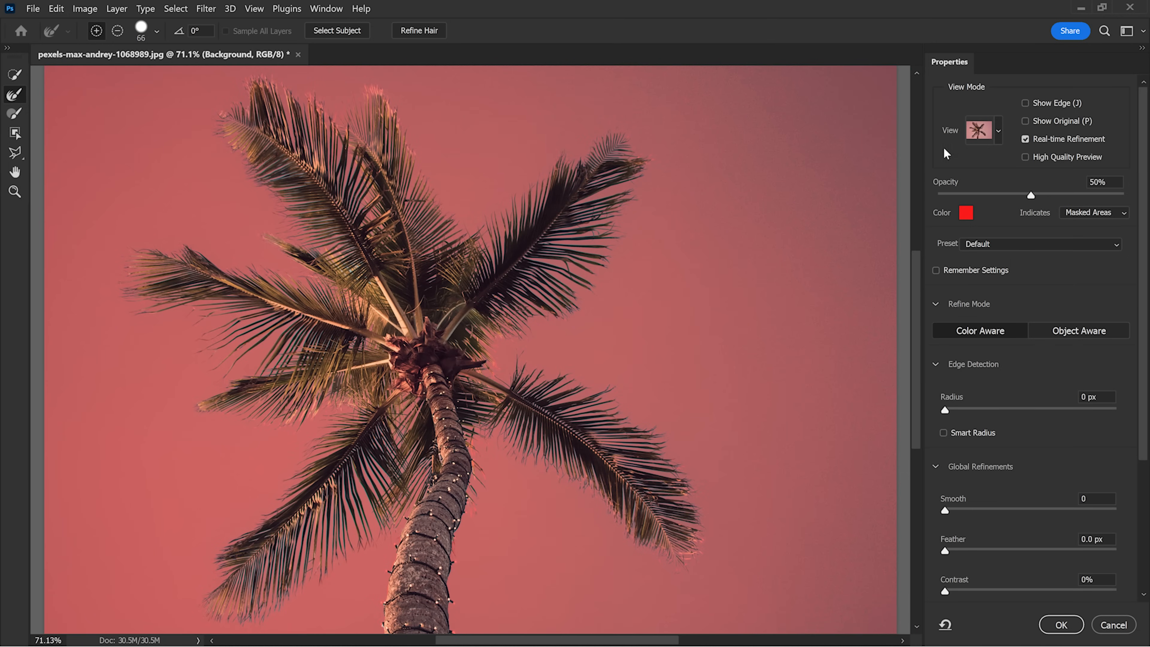
Paint the grey patches along the trunk's left edge solid white in the Black & White view, and return the view to Overlay
click(978, 131)
click(944, 319)
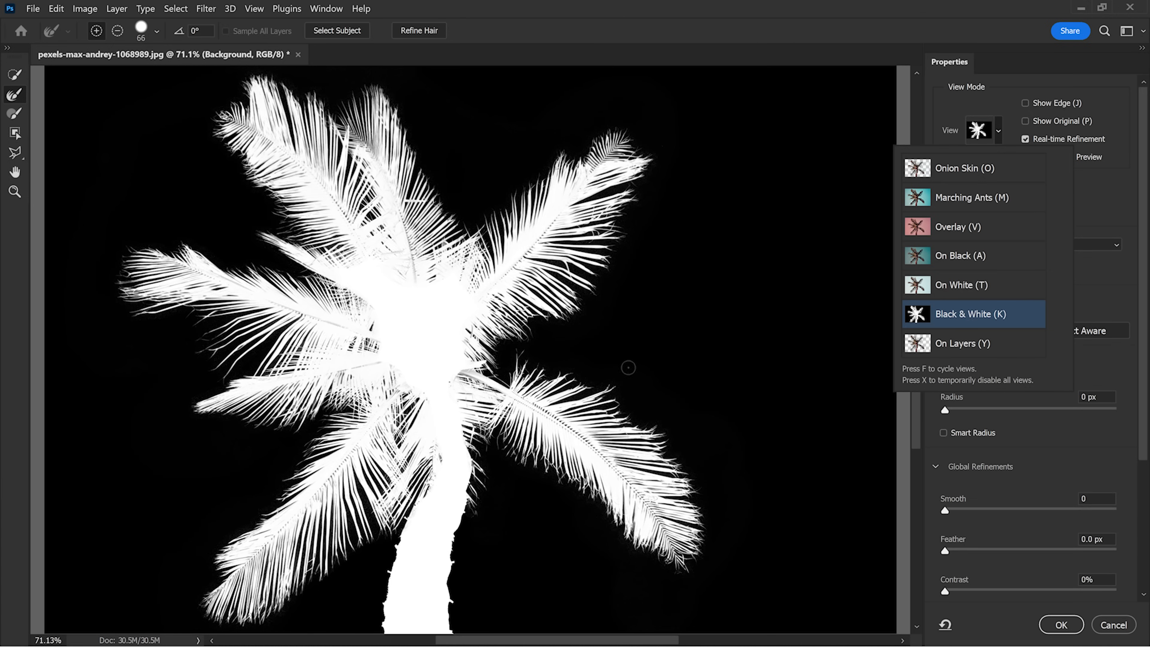
click(437, 537)
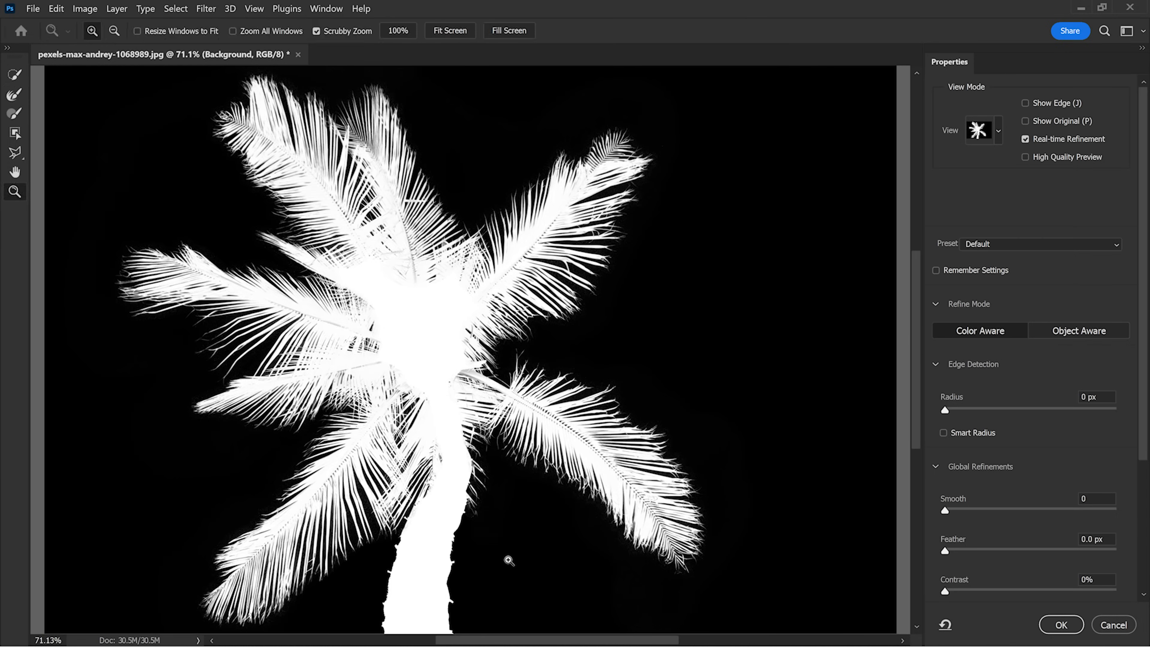
click(15, 114)
drag(422, 525, 498, 525)
drag(405, 477, 549, 280)
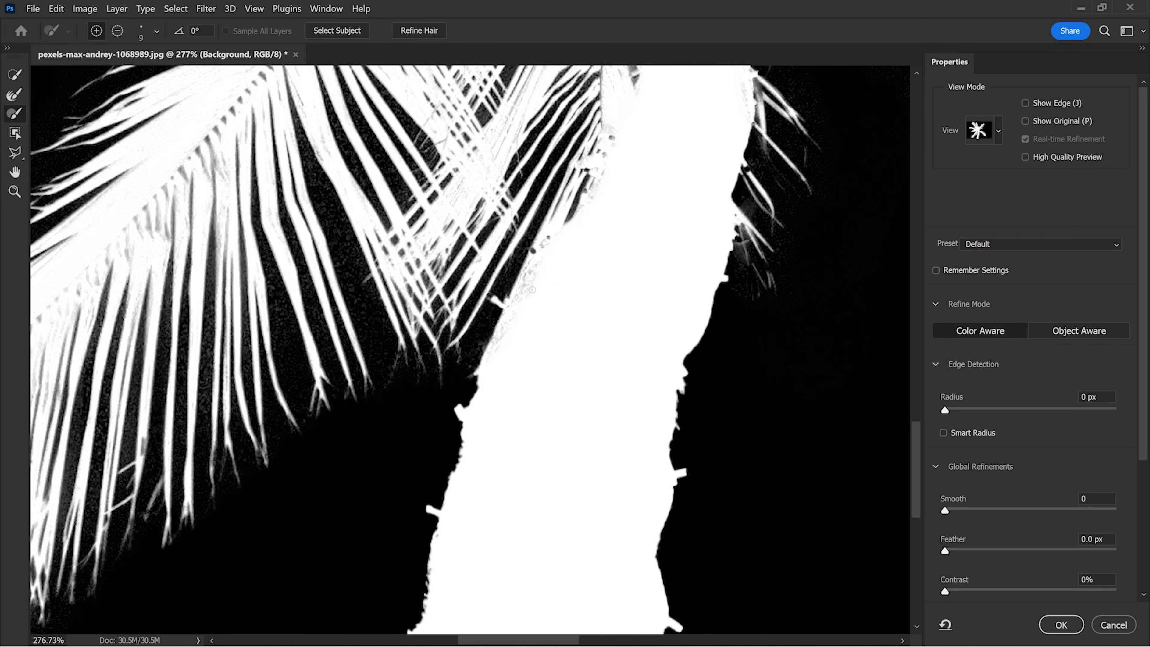
scroll(525, 283, up, 5)
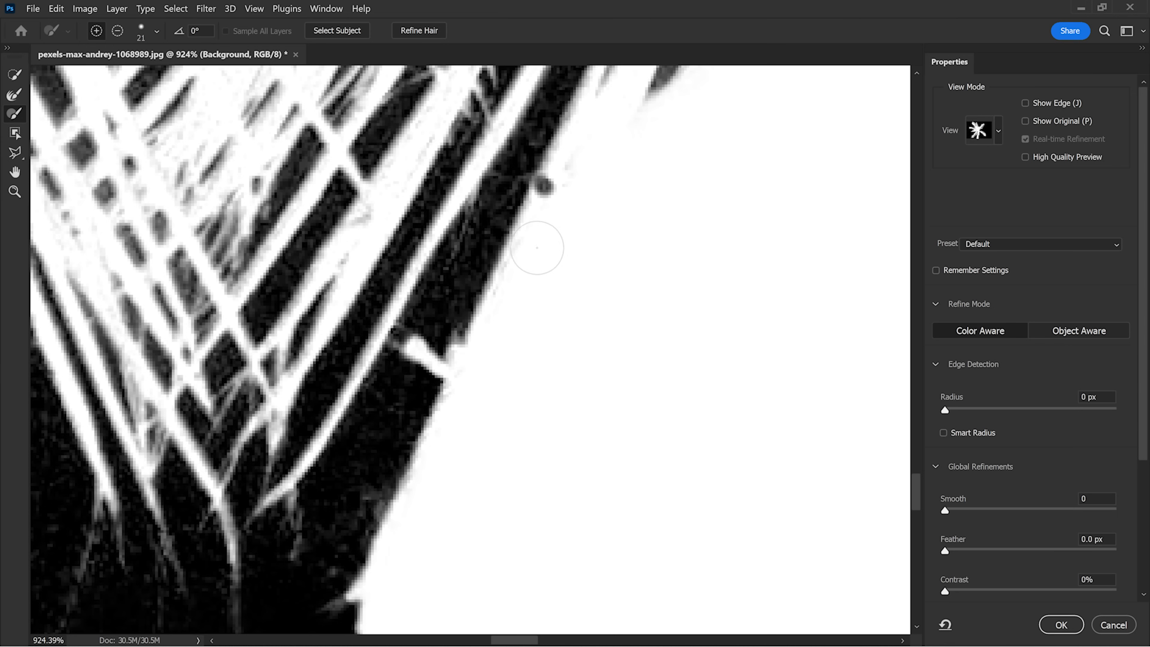
scroll(567, 479, down, 10)
click(984, 131)
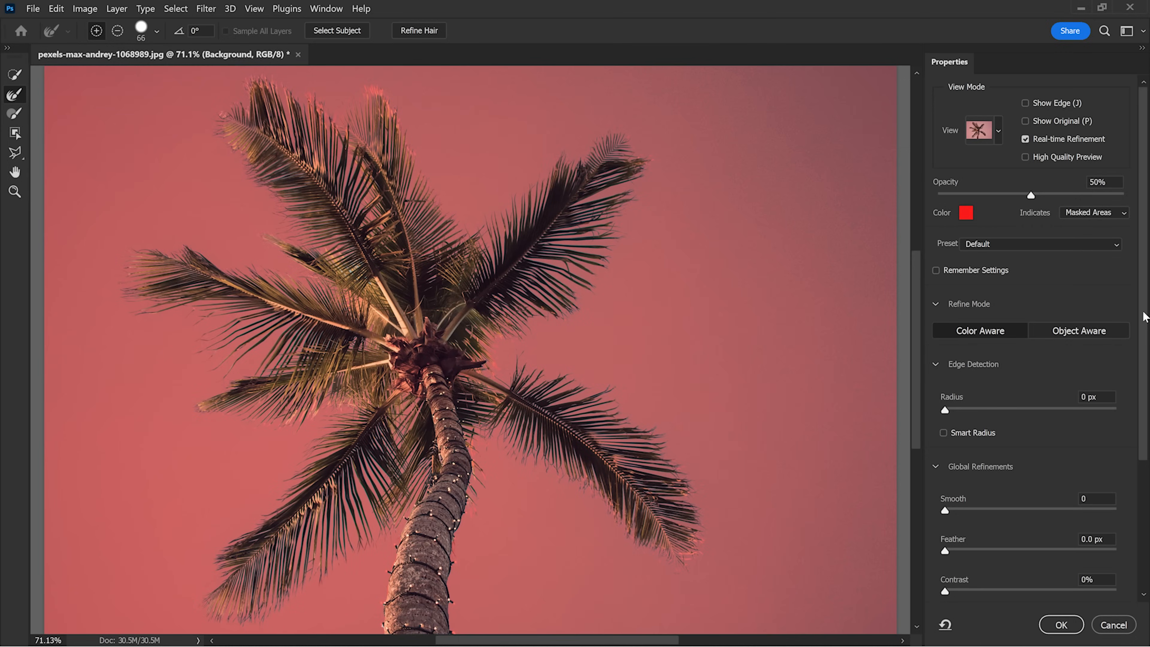
Try Decontaminate Colors at 100% on the fringes of the lower-left frond and switch the option off again
drag(1145, 316, 1145, 466)
click(944, 532)
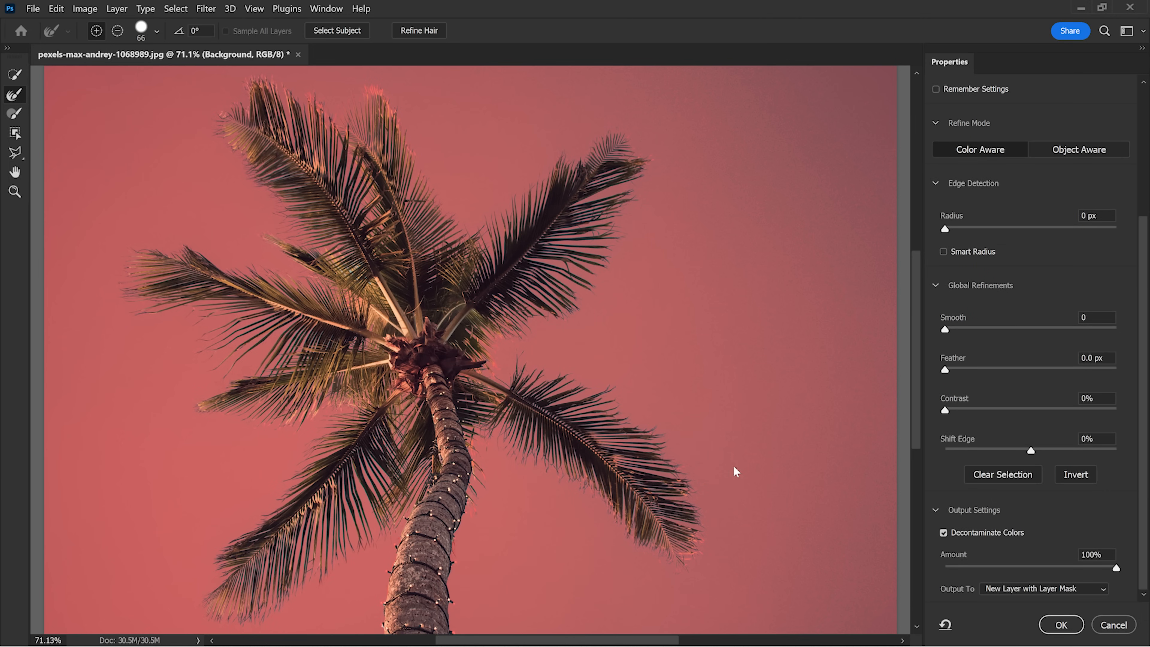
key(z)
drag(285, 573, 321, 563)
key(r)
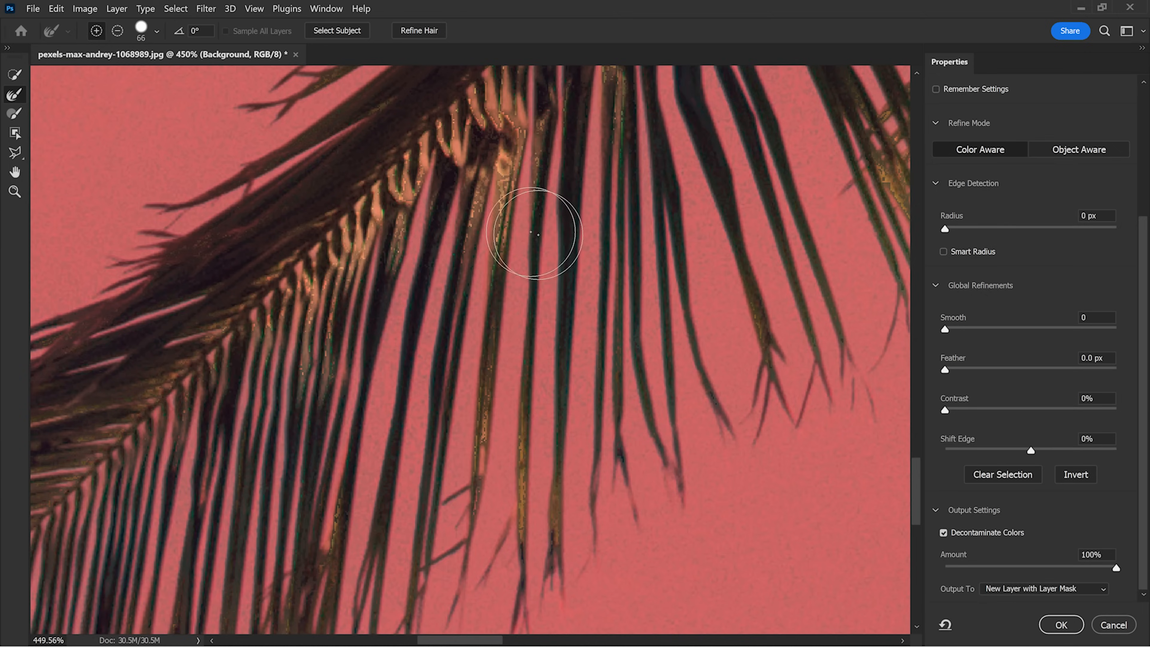
drag(536, 239, 263, 412)
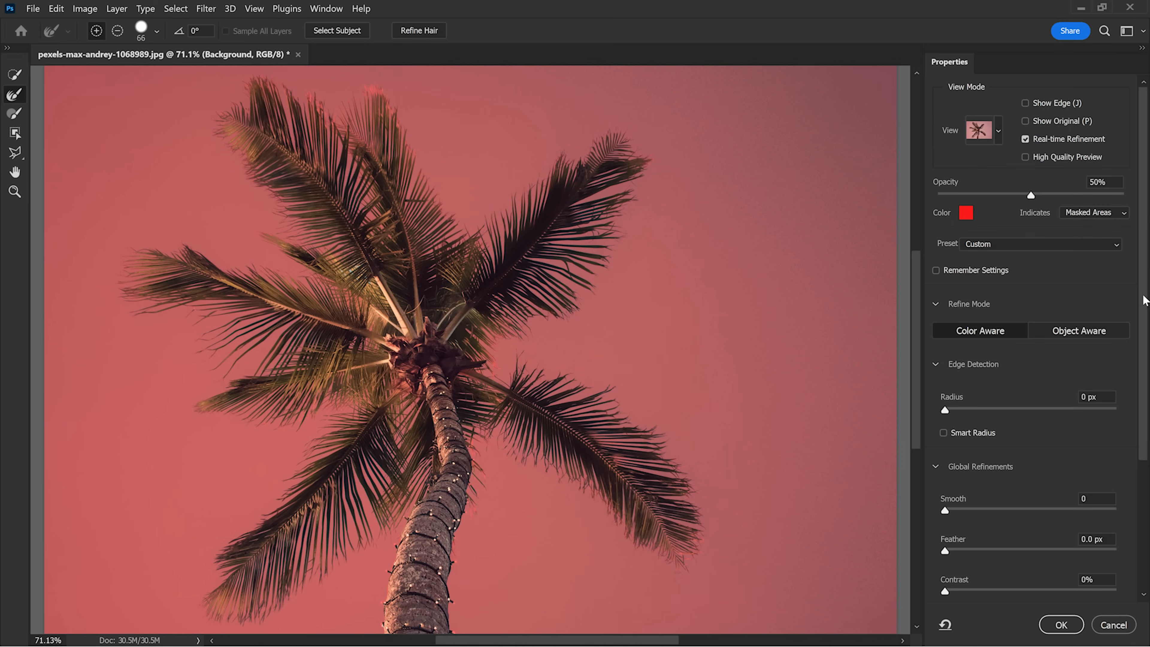
scroll(1144, 300, down, 4)
click(943, 533)
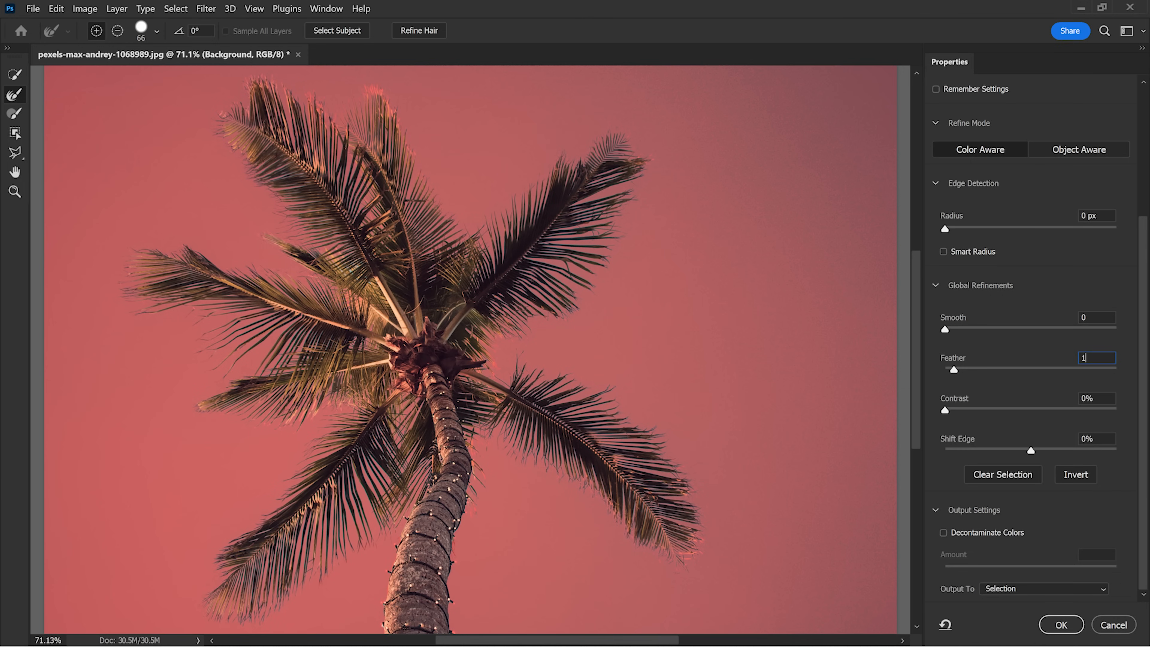
Set Feather to 1 px and Contrast to 10%, and output the refined selection as a layer mask
text(10)
click(1057, 588)
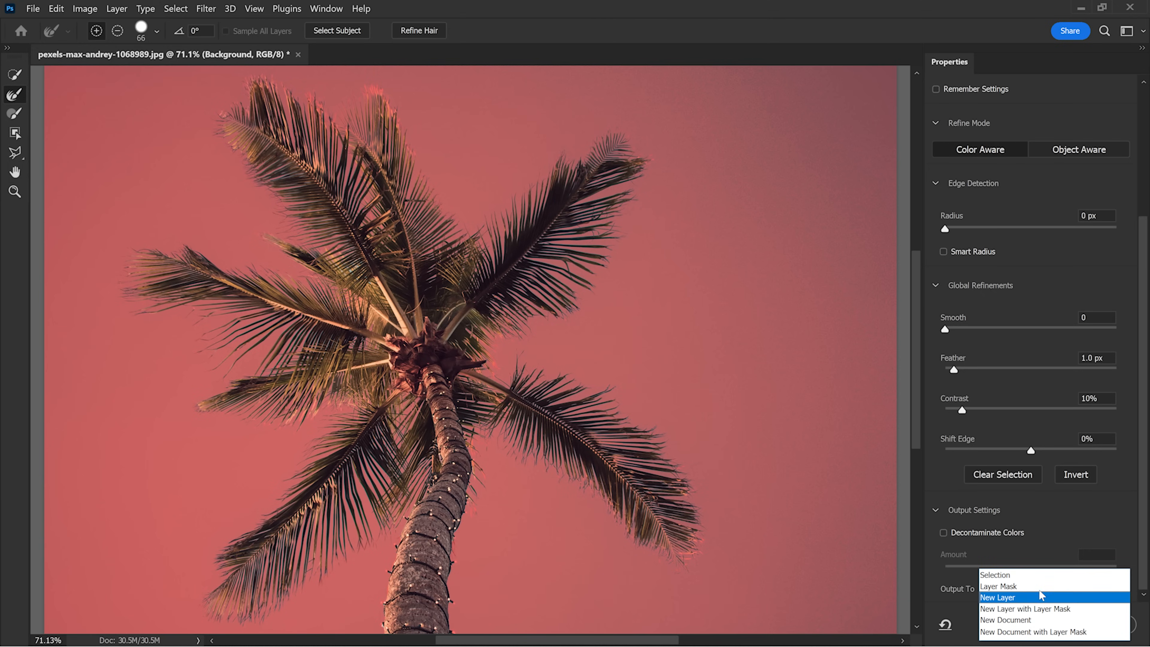
click(1038, 588)
click(1058, 622)
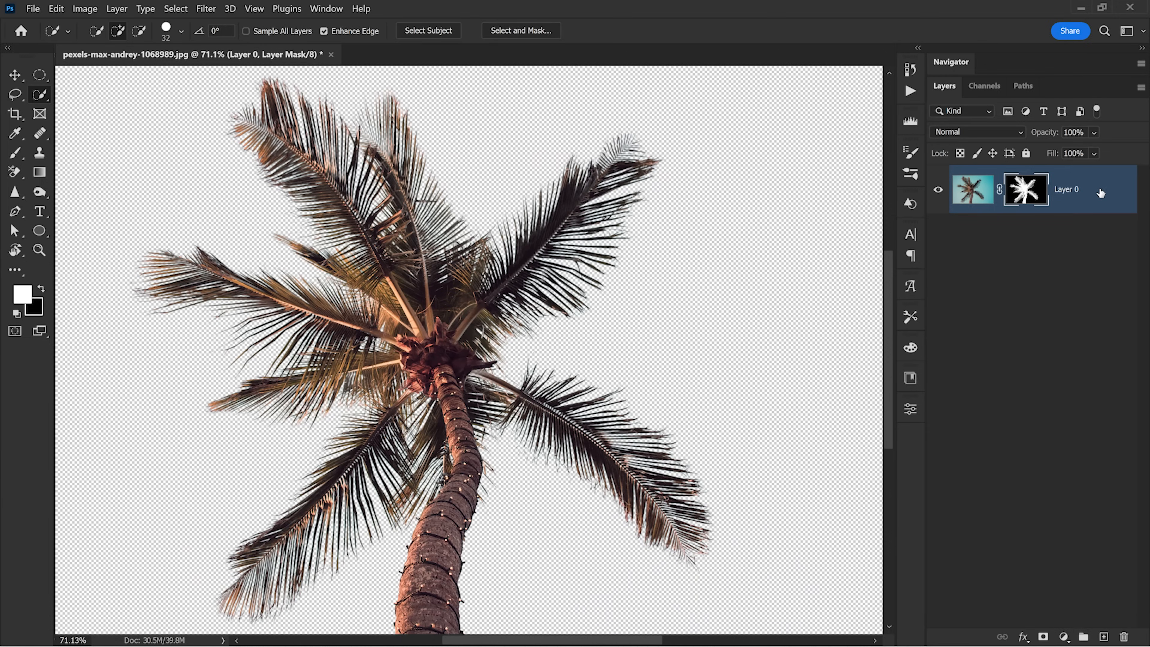
Duplicate the masked palm layer and rename the original layer as beginner
key(ctrl+j)
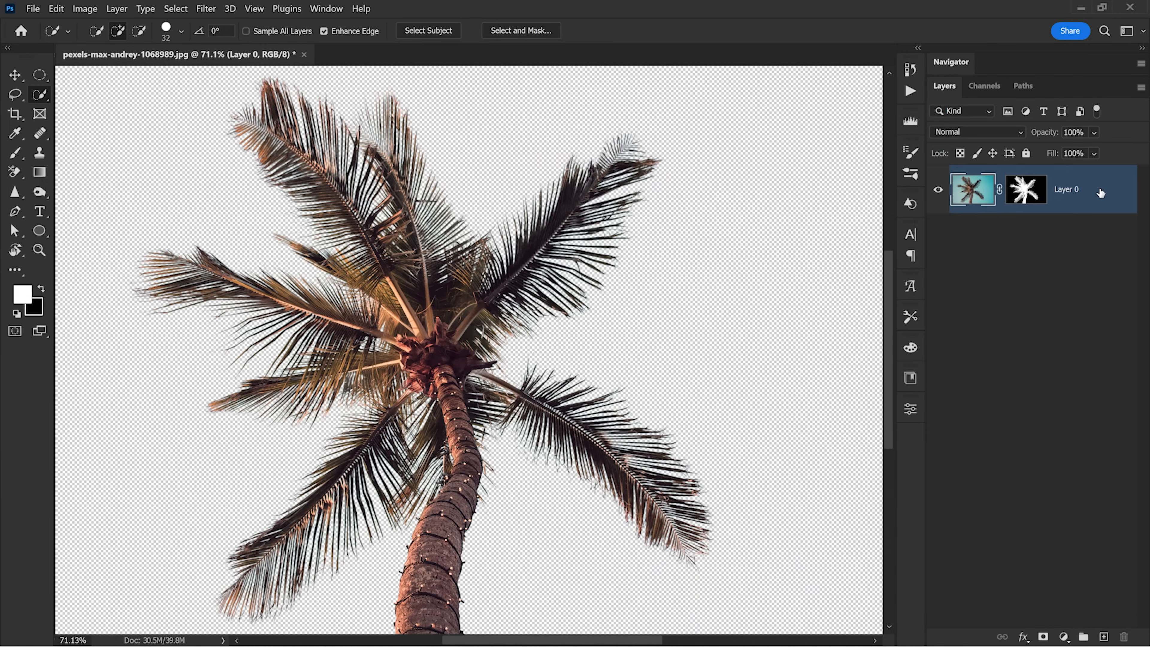
double_click(1068, 247)
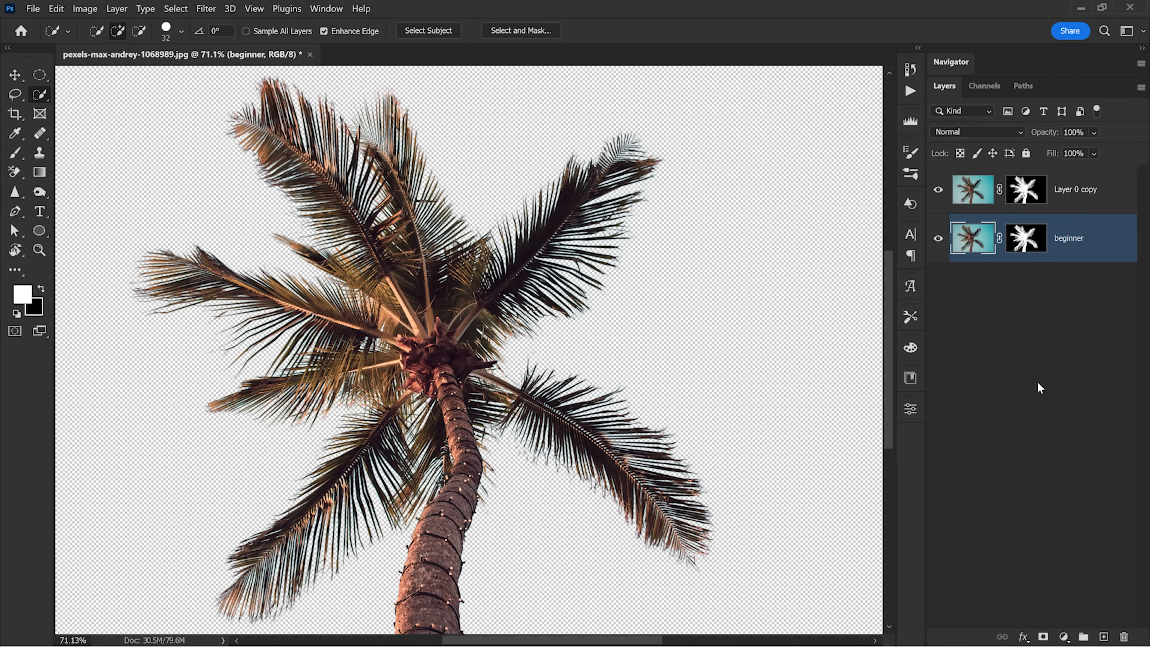
Add a Solid Color fill layer in neutral grey with 50% brightness and place it beneath both palm layers
click(1063, 637)
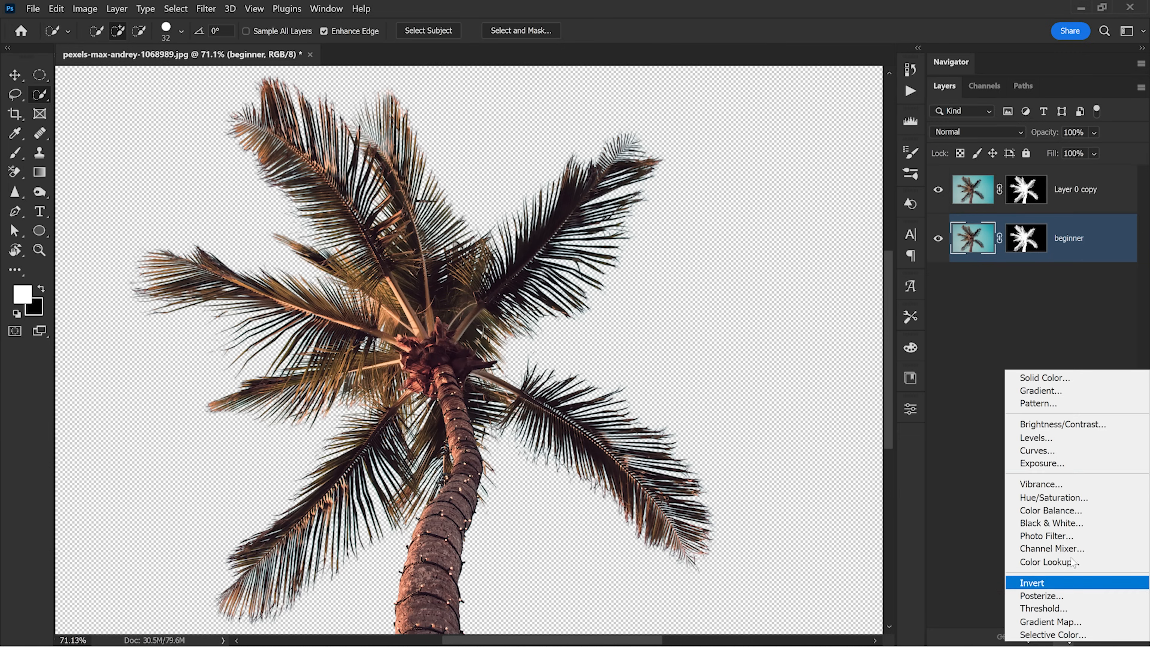
click(1044, 377)
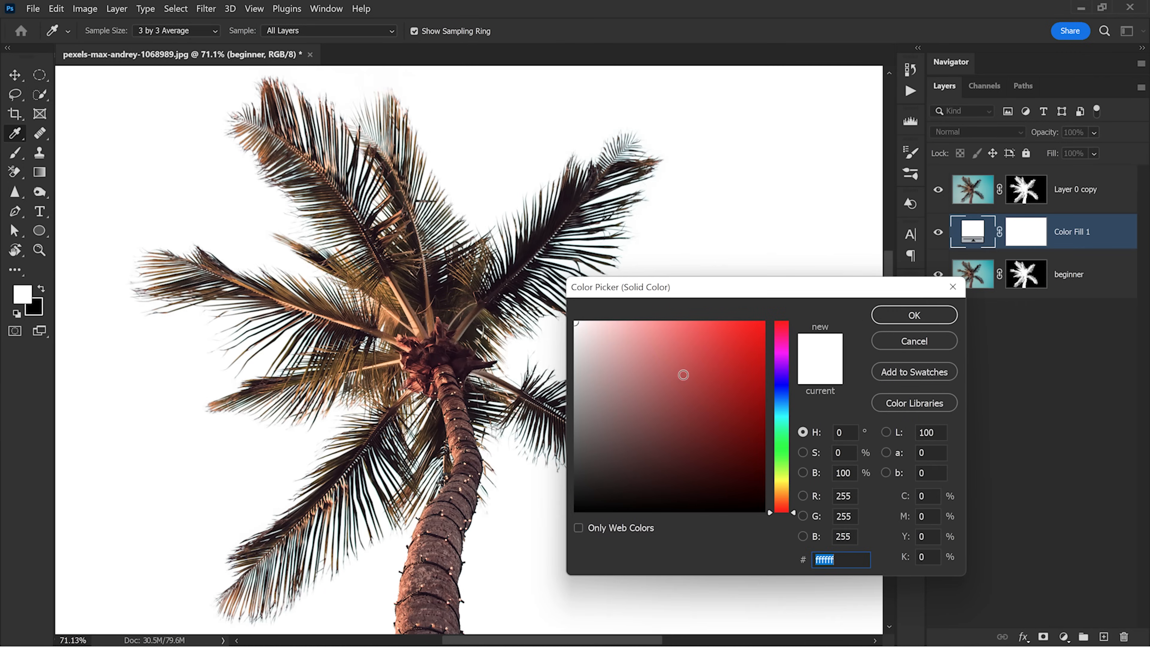
drag(682, 375, 575, 410)
text(50)
click(901, 319)
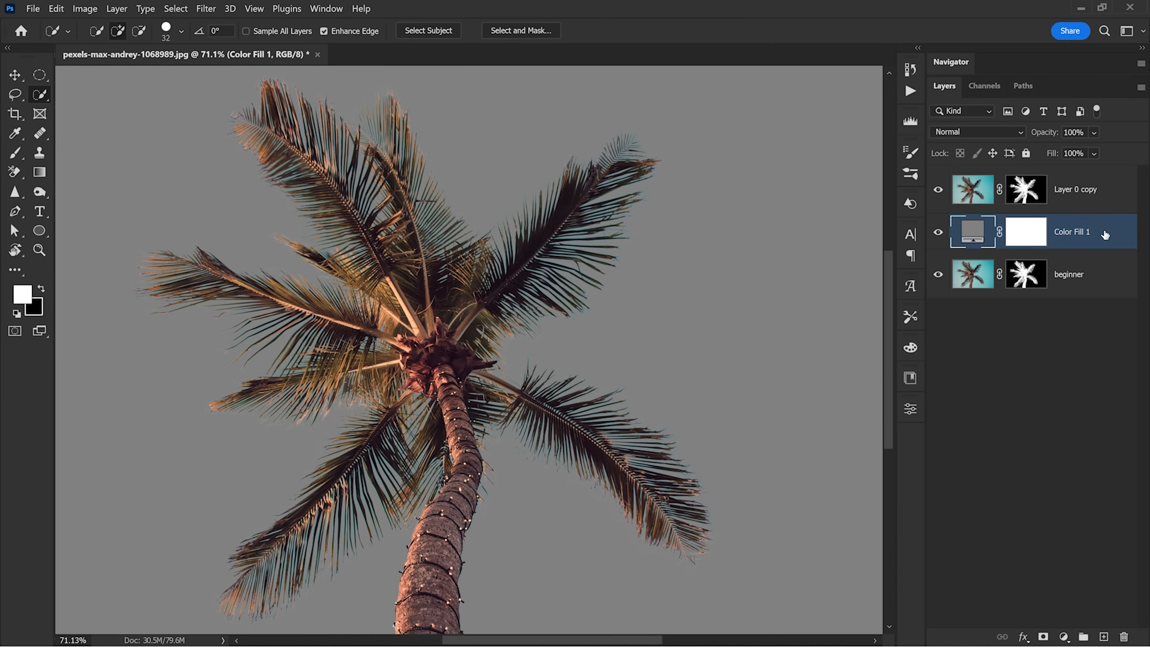
drag(1104, 228, 1099, 298)
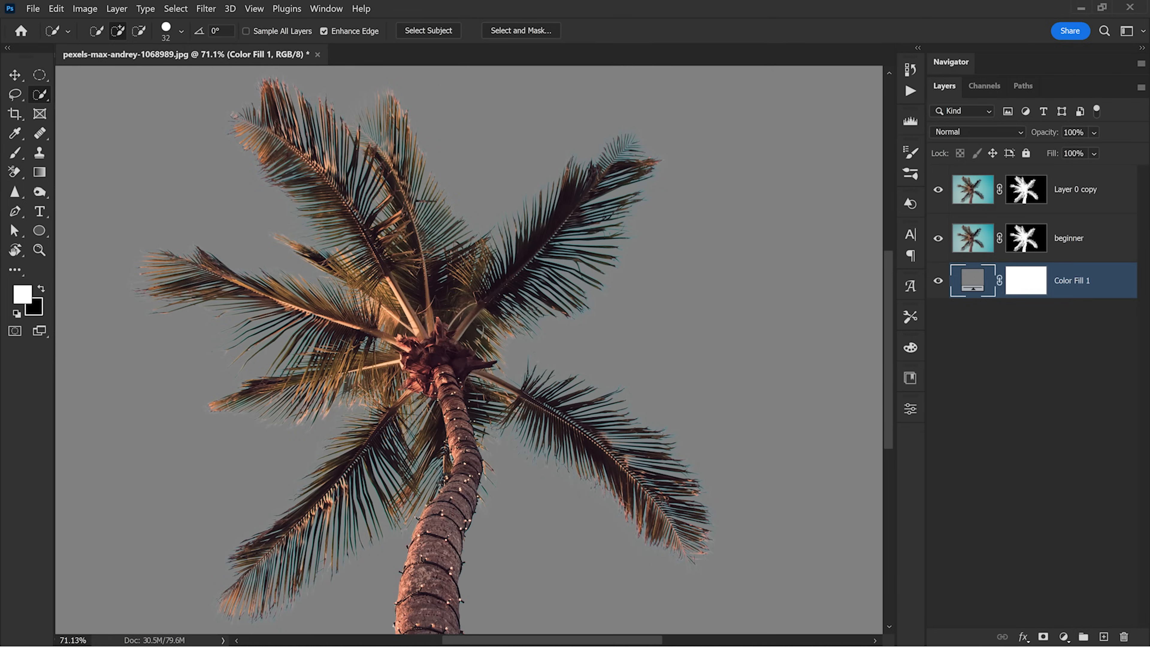
Examine the edges of the palm fronds up close for colour fringing against the grey background
key(z)
drag(307, 576, 351, 574)
key(w)
drag(410, 488, 646, 268)
key(z)
mouse_move(513, 334)
mouse_down()
mouse_move(475, 338)
mouse_move(272, 507)
mouse_up()
key(w)
mouse_move(464, 369)
mouse_down()
mouse_move(655, 244)
mouse_move(687, 52)
mouse_up()
drag(762, 228, 824, 562)
drag(510, 440, 621, 485)
drag(600, 434, 334, 221)
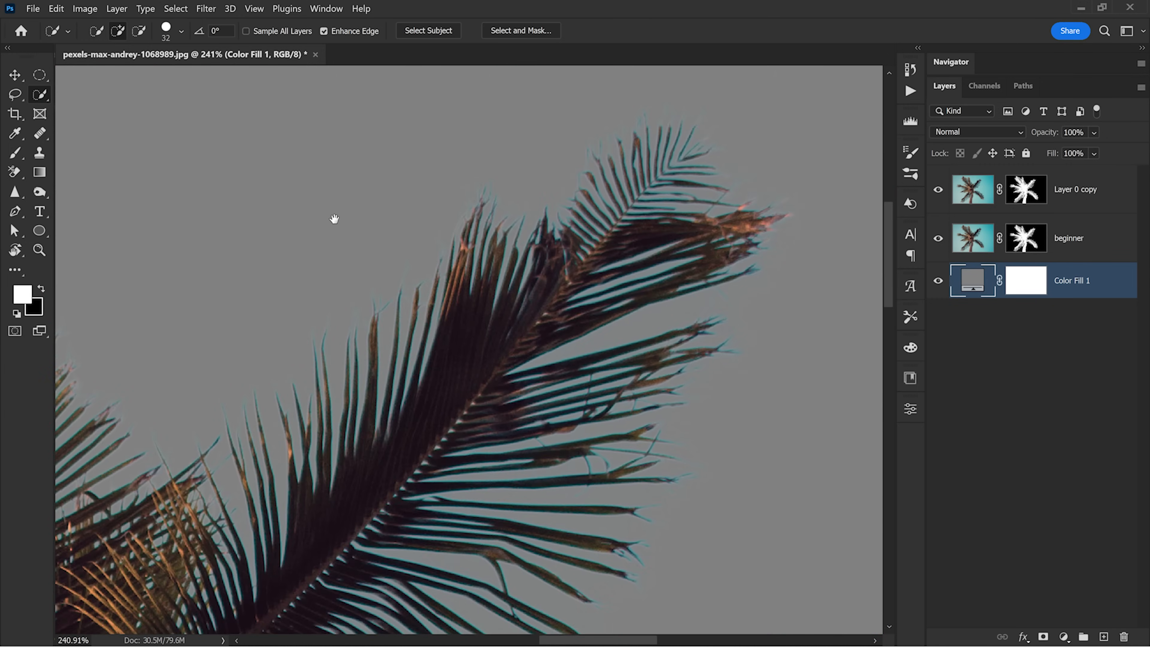
drag(324, 438, 769, 113)
drag(454, 387, 188, 36)
Add a Hue/Saturation adjustment above the Layer 0 copy layer and clip it to that layer
click(1108, 193)
click(1064, 635)
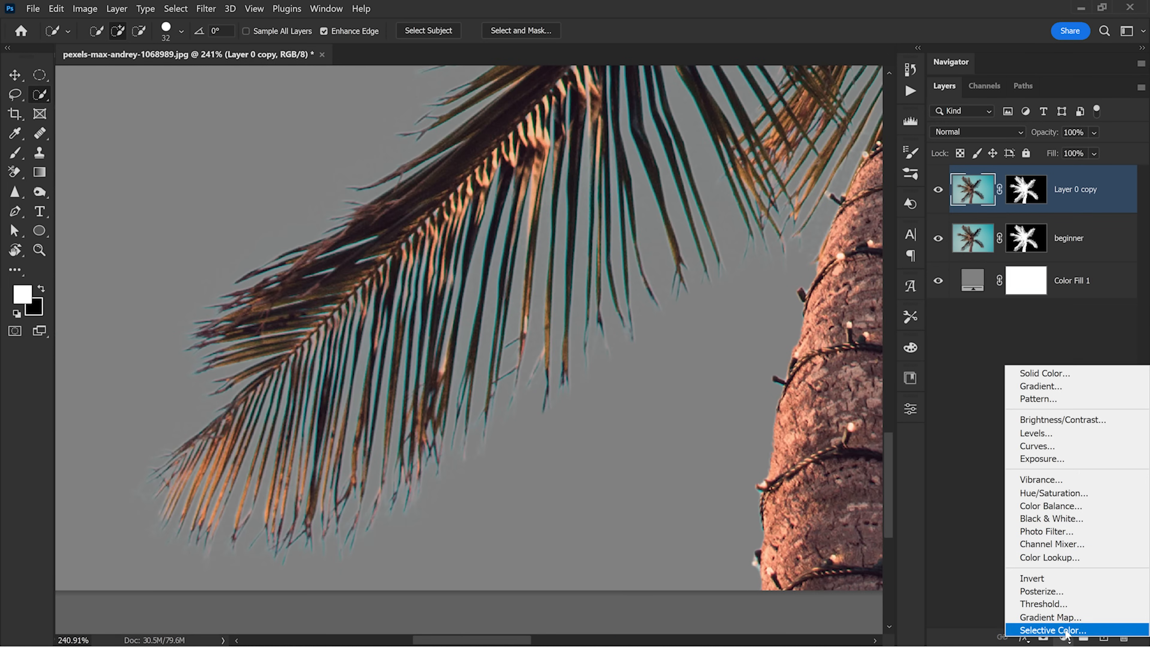
click(1048, 497)
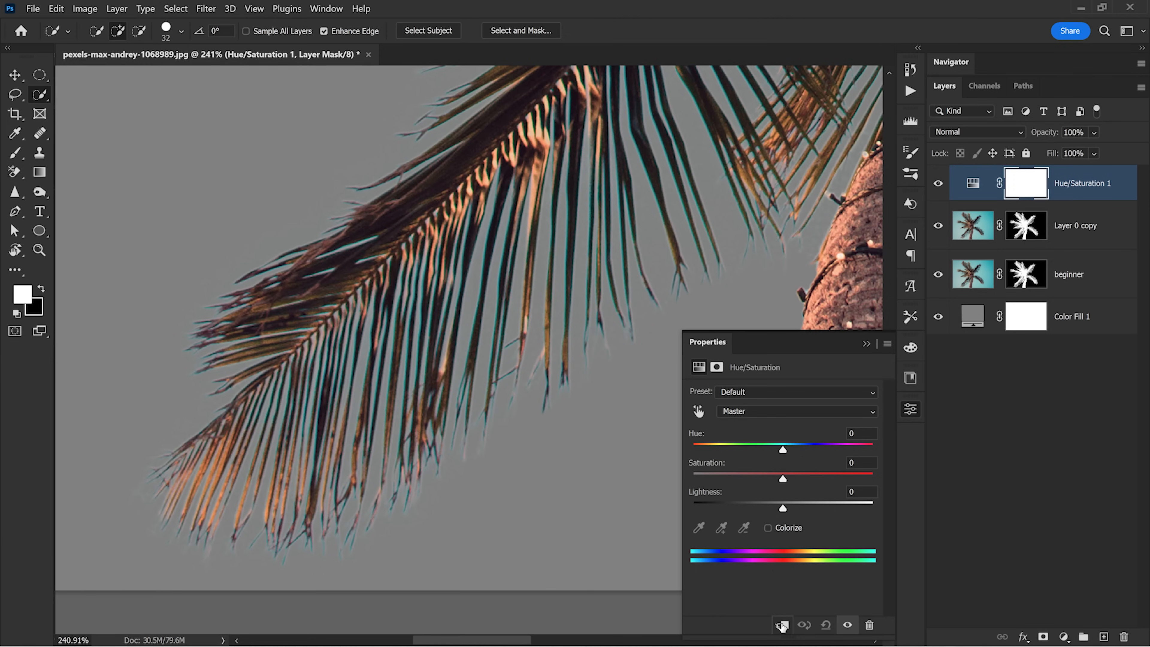
click(781, 625)
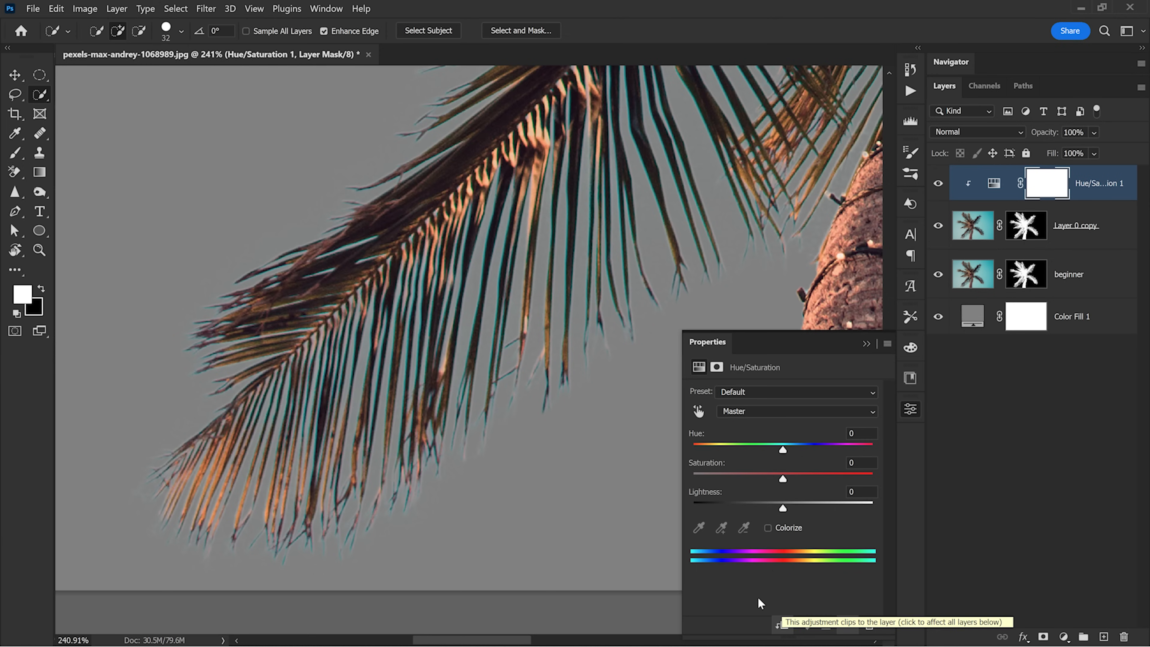
Sample the cyan fringe on a leaf edge with the Hue/Saturation on-image tool to target the Cyans range
key(z)
drag(520, 313, 538, 314)
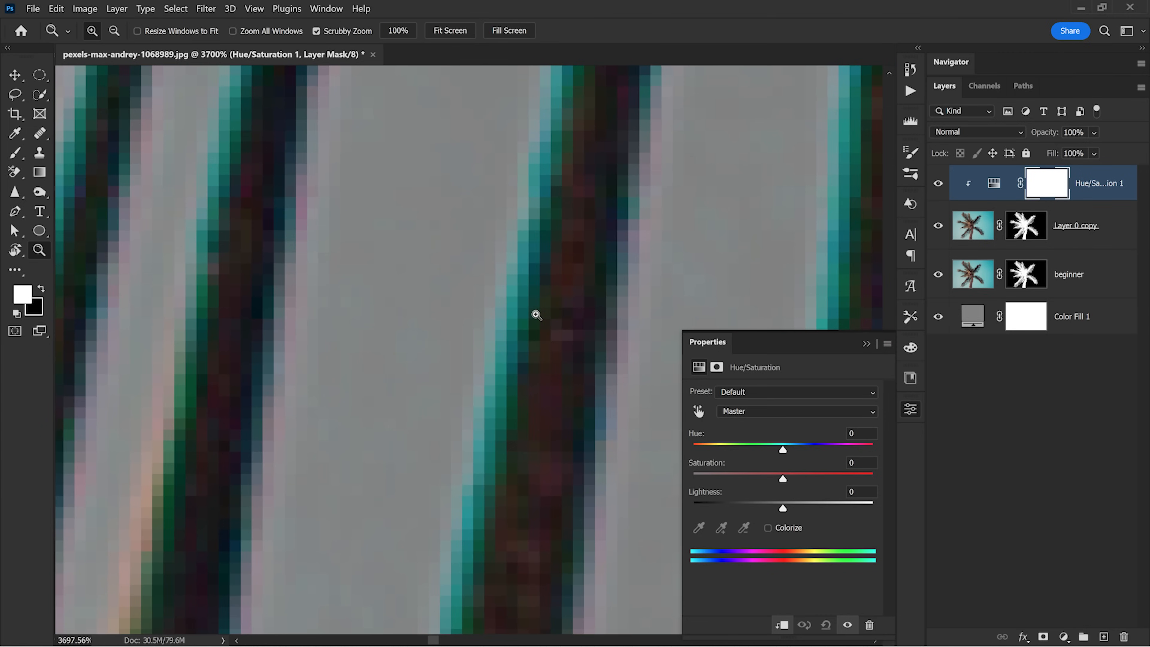
click(699, 410)
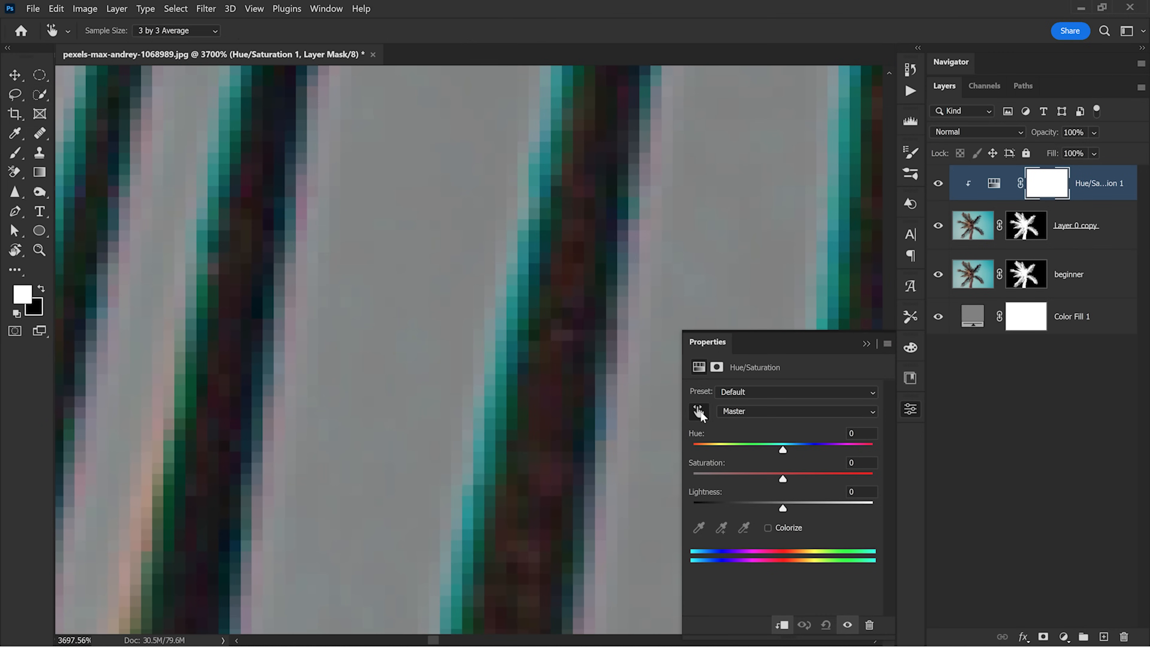
click(520, 312)
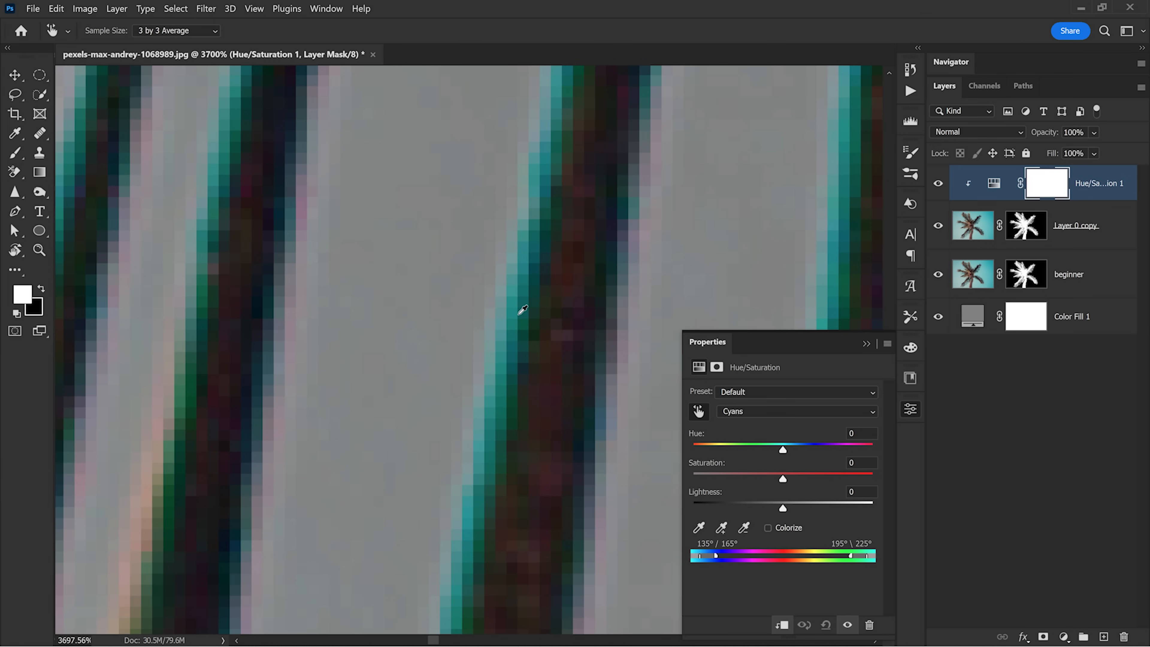
key(z)
drag(515, 305, 472, 316)
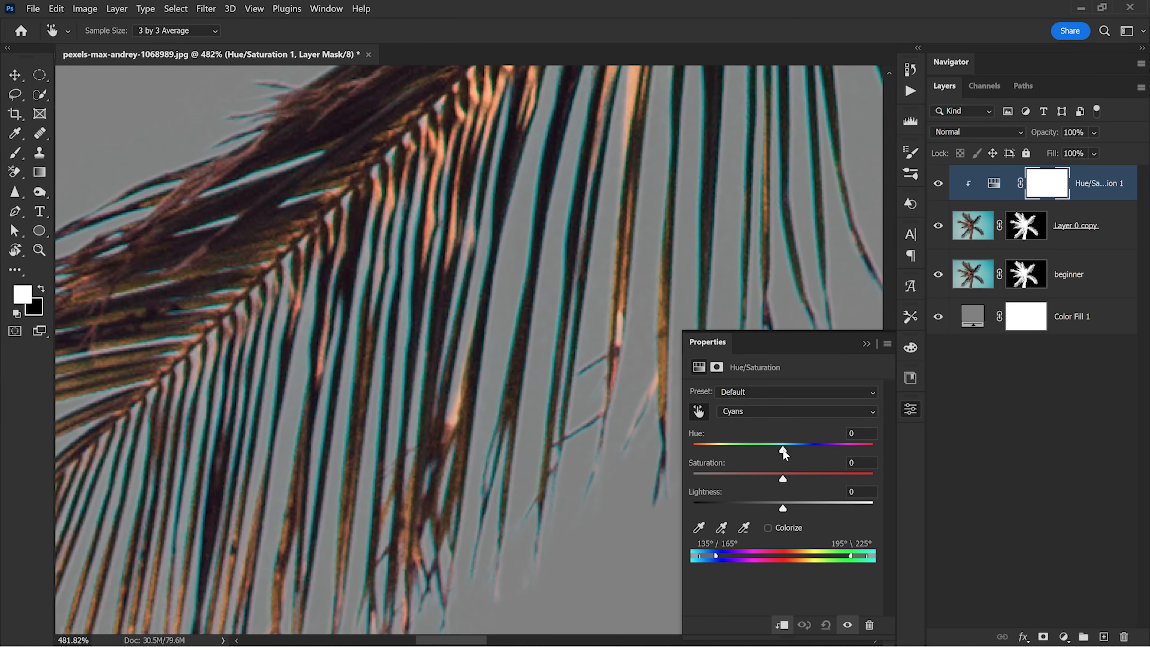
Shift the Cyans range of the Hue/Saturation adjustment to a hue of -160 and a saturation of -12
drag(713, 451, 710, 447)
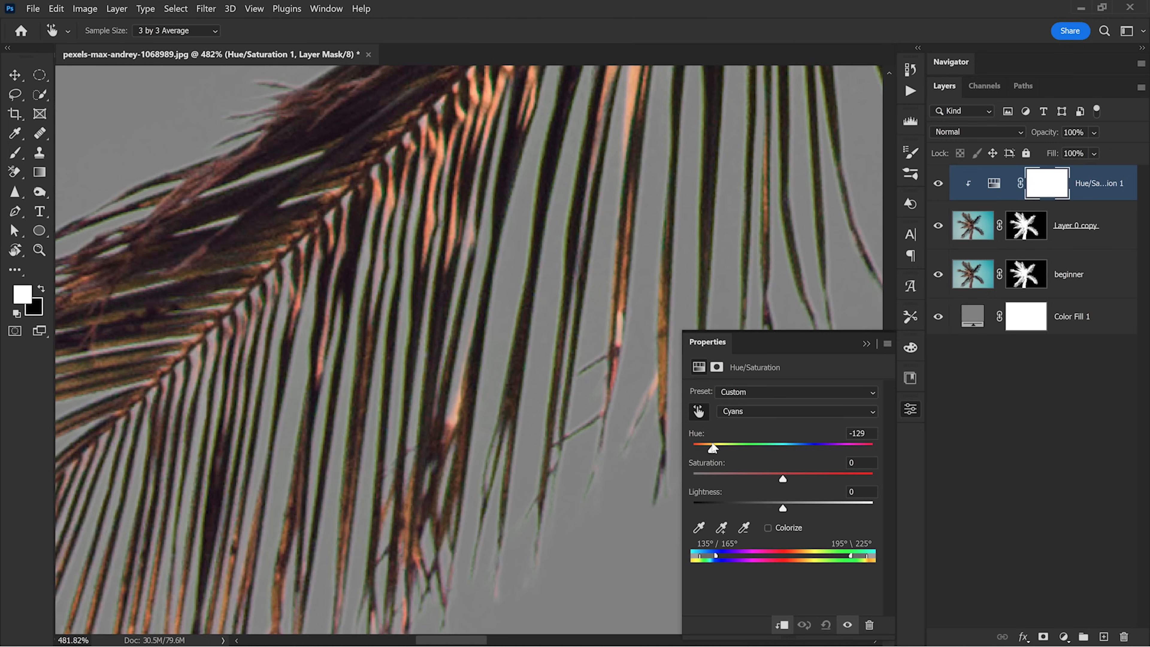
mouse_move(782, 479)
mouse_down()
mouse_move(731, 479)
mouse_move(771, 479)
mouse_up()
drag(711, 450, 702, 451)
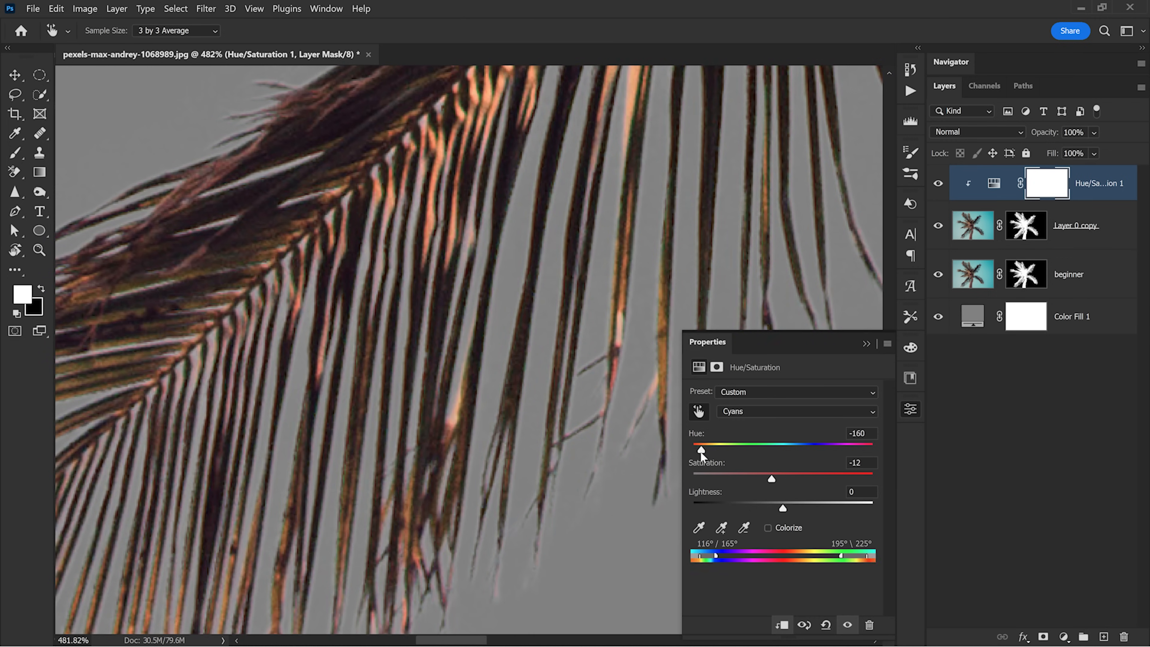
Compare the palm fronds with the Hue/Saturation adjustment hidden and shown to check the cyan fringing along their edges
key(z)
drag(530, 398, 461, 383)
drag(670, 283, 509, 363)
click(938, 183)
click(938, 183)
click(937, 184)
drag(742, 233, 122, 387)
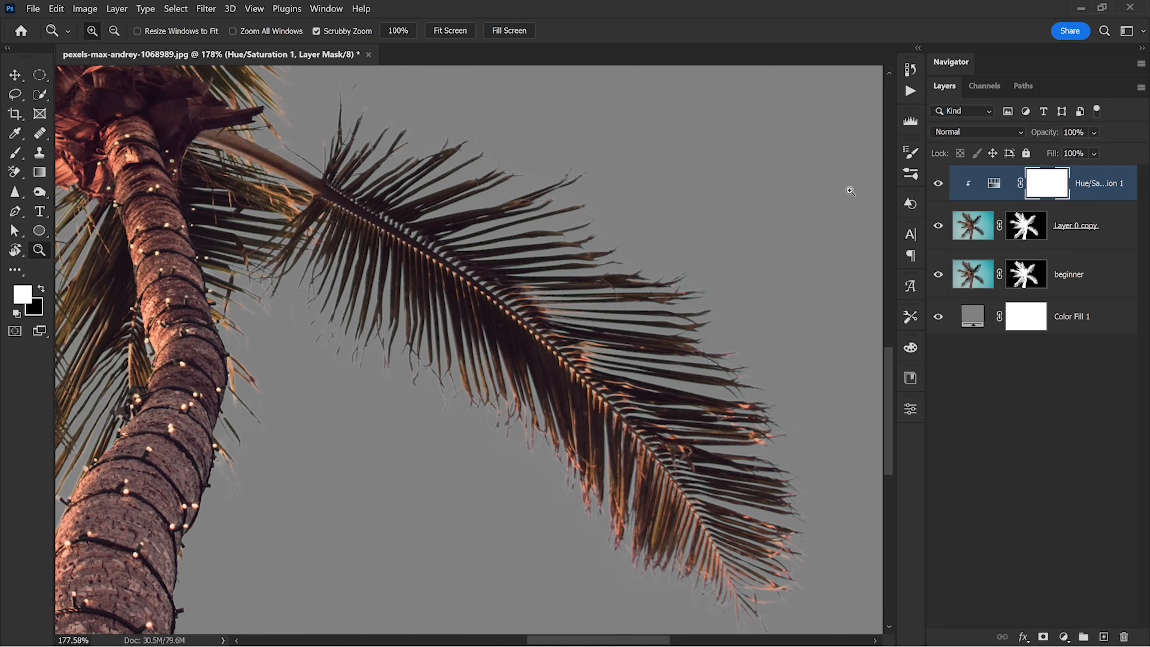
click(939, 184)
click(938, 184)
click(939, 184)
click(938, 183)
click(938, 184)
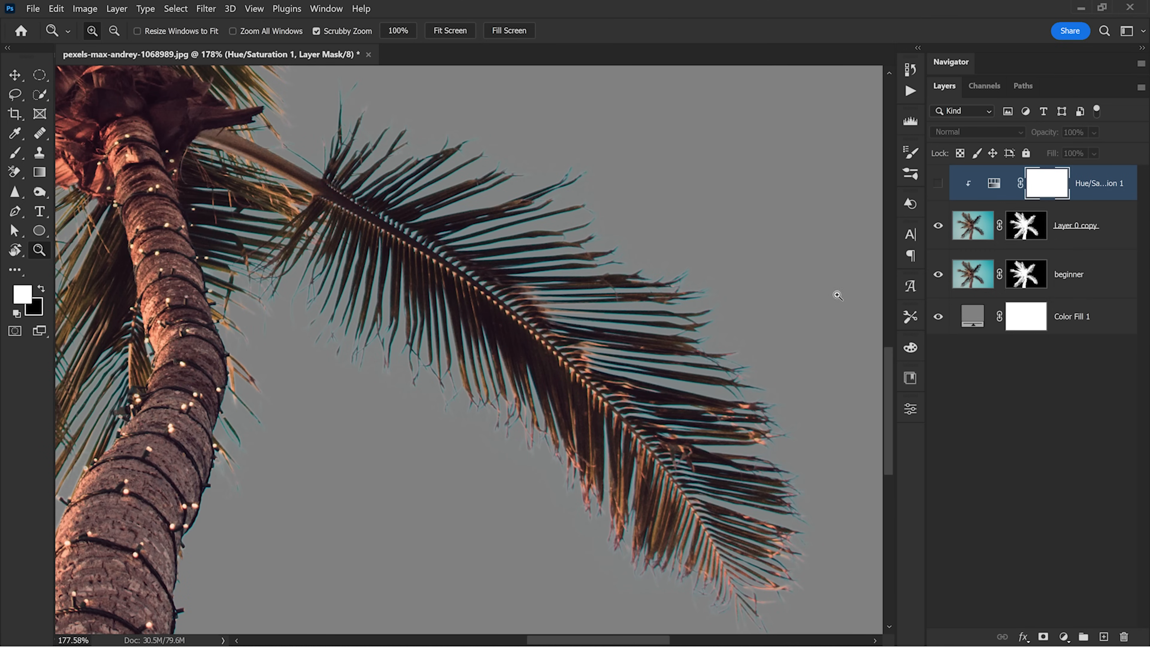
drag(694, 339, 745, 305)
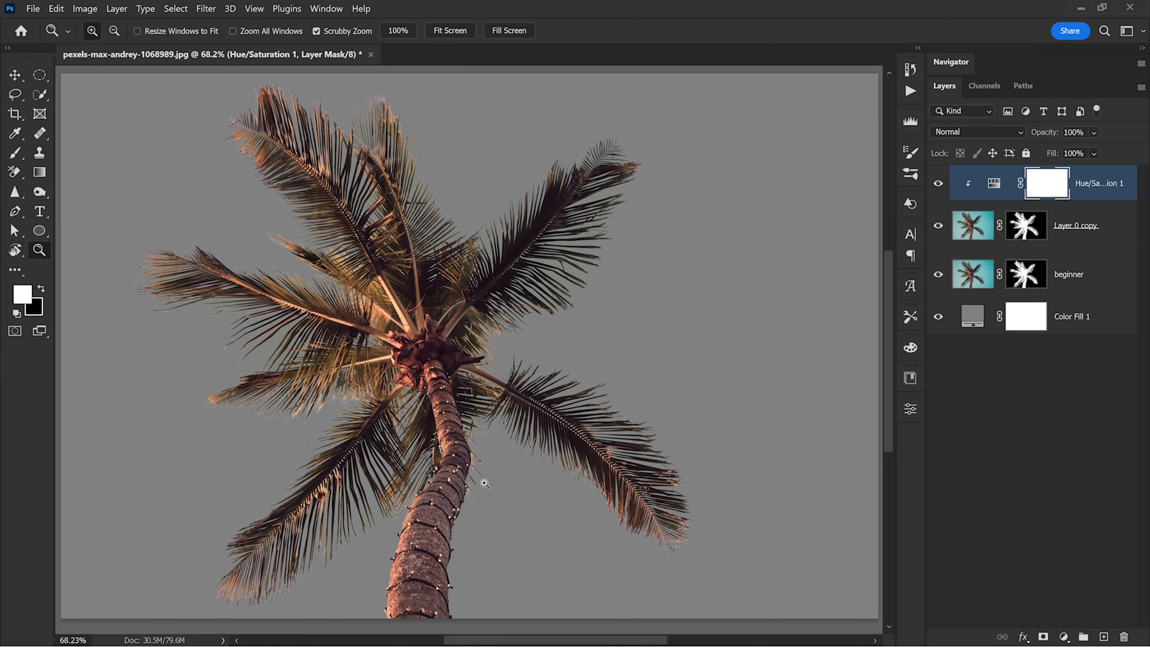
drag(480, 478, 520, 482)
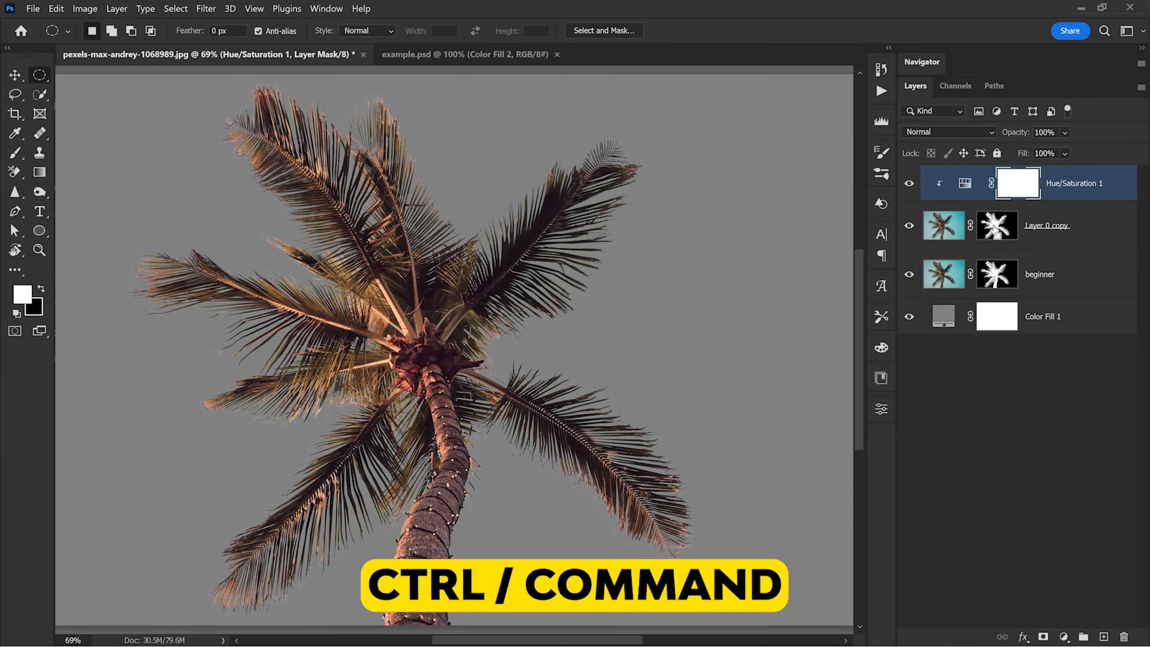
Load the Layer 0 copy mask as a selection and inspect its outline around the fronds
ctrl+click(998, 230)
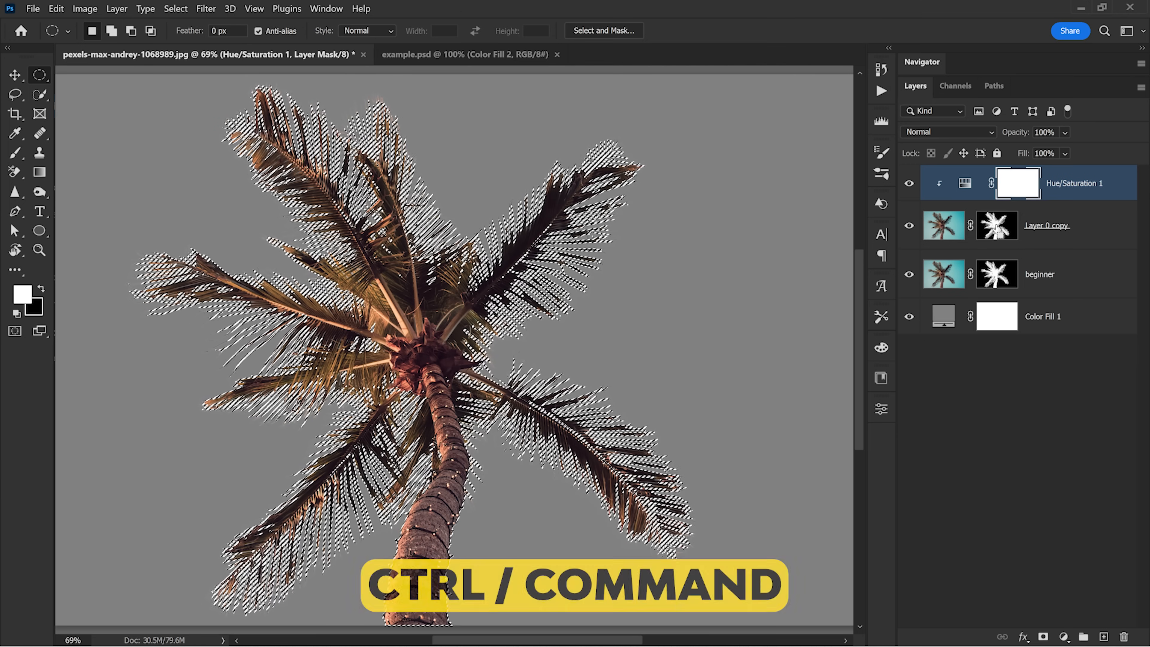
key(z)
drag(316, 465, 647, 252)
key(m)
key(ctrl+0)
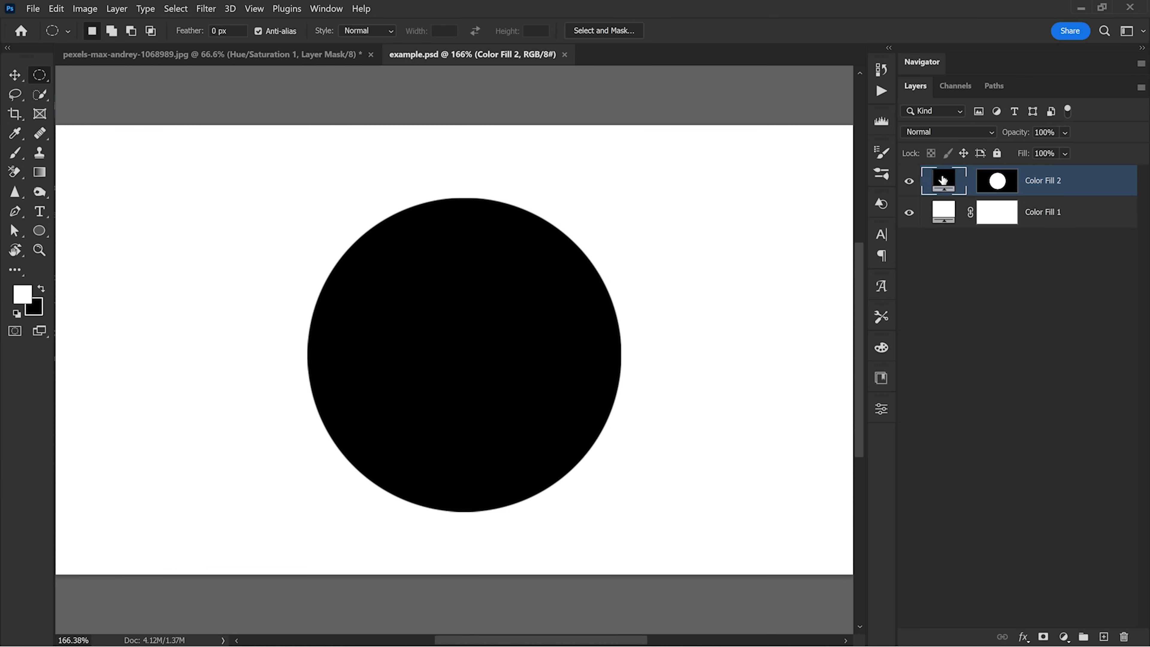
In example.psd, load the circular mask of the Color Fill 2 layer as a selection
click(998, 182)
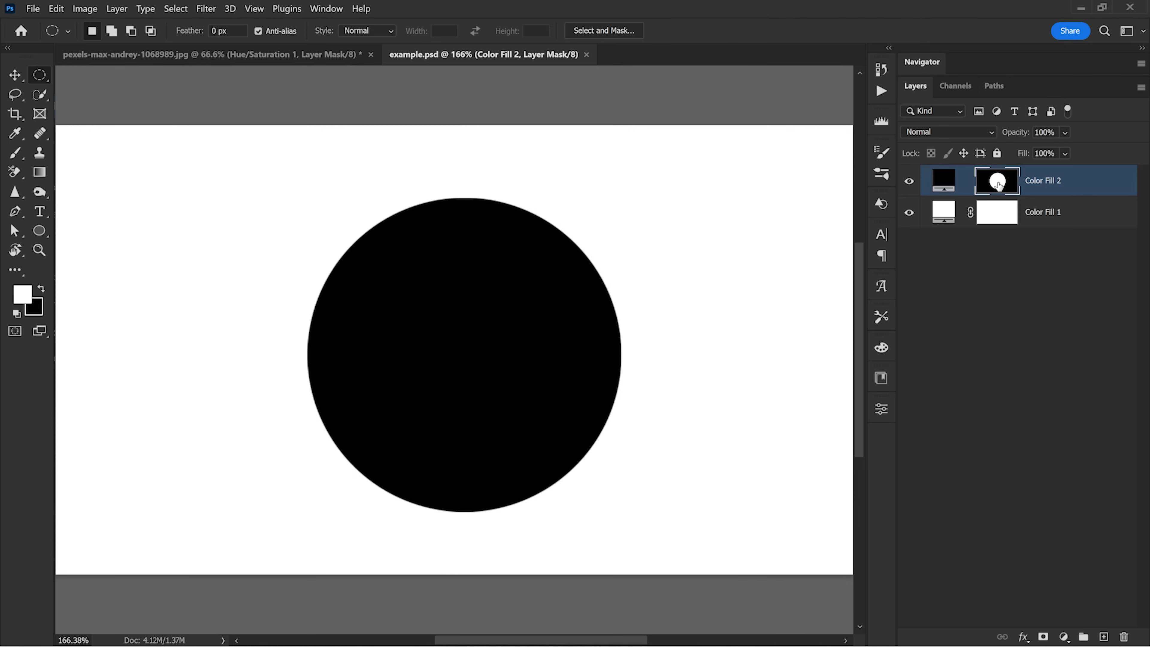
key(z)
drag(329, 260, 453, 308)
key(m)
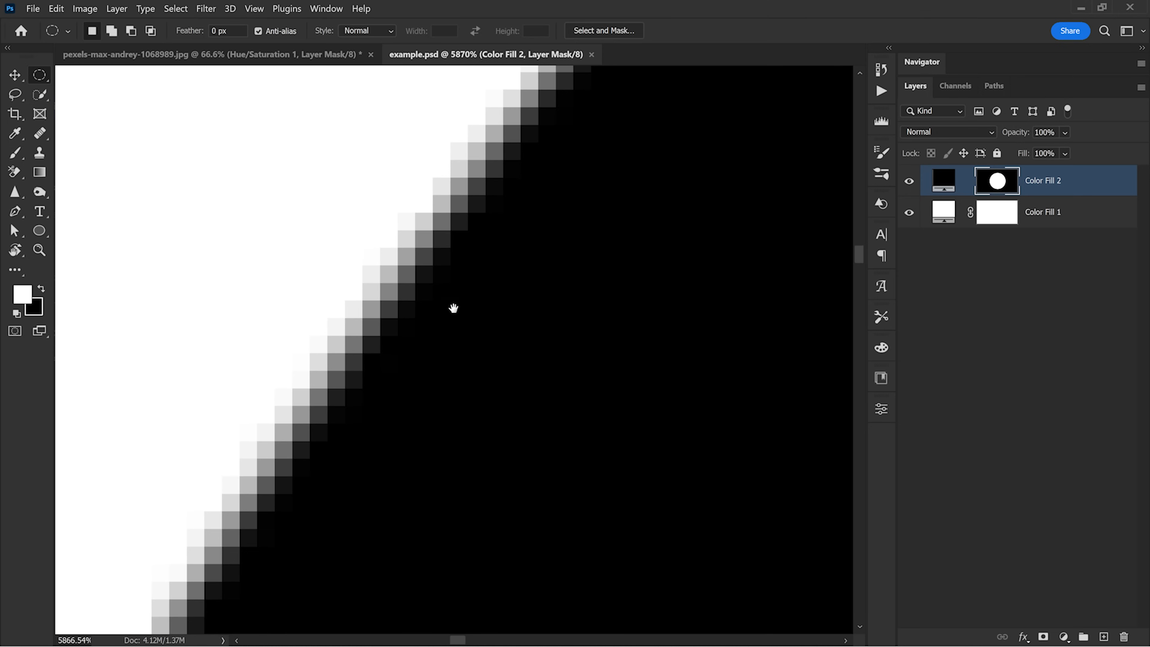
ctrl+click(998, 182)
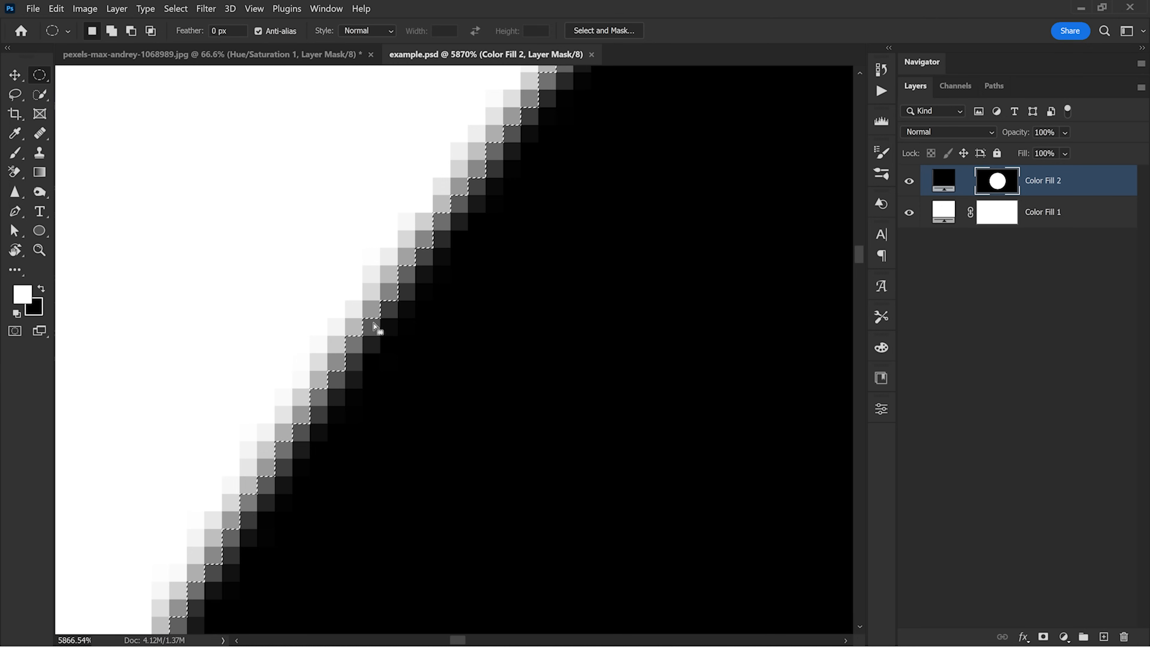
Examine how the selection outline runs through the semi-transparent pixels along the circle's edge
key(z)
drag(426, 321, 396, 308)
key(m)
key(space)
drag(512, 389, 483, 362)
key(z)
drag(471, 320, 480, 326)
key(m)
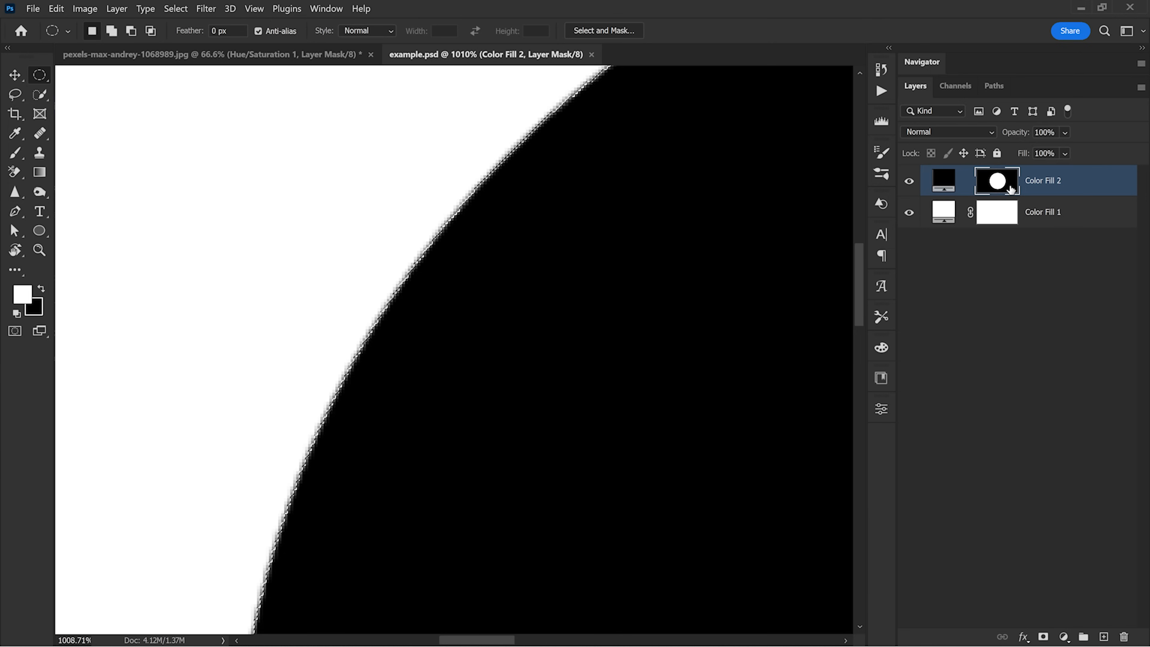
Clear the selected circle from the Color Fill 2 mask, deselect, and set the layer's fill color to #cc00ff
key(Delete)
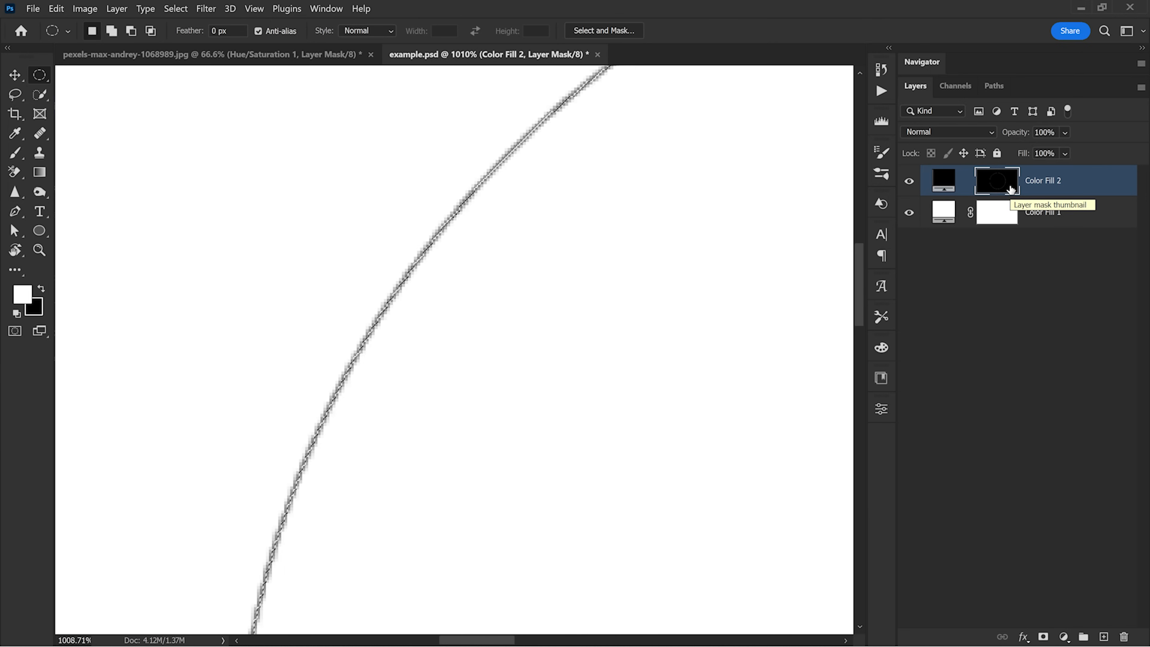
key(ctrl+d)
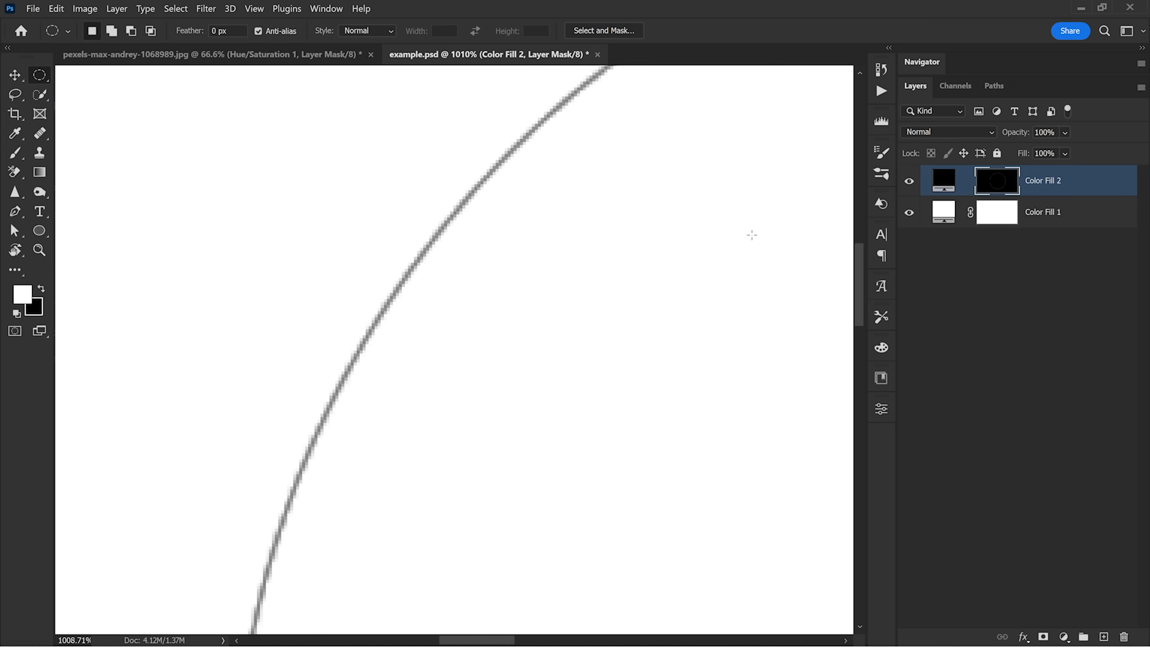
double_click(943, 180)
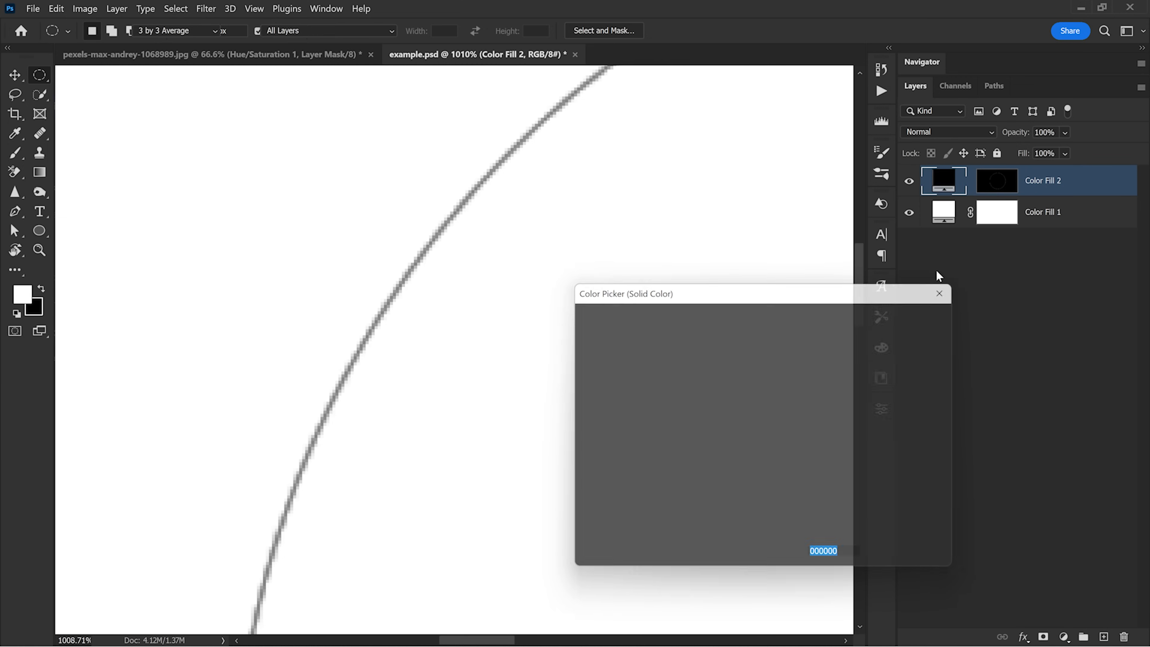
mouse_move(705, 399)
mouse_down()
mouse_move(778, 303)
mouse_move(721, 347)
mouse_move(770, 319)
mouse_up()
mouse_move(784, 462)
mouse_down()
mouse_move(783, 375)
mouse_move(860, 361)
mouse_up()
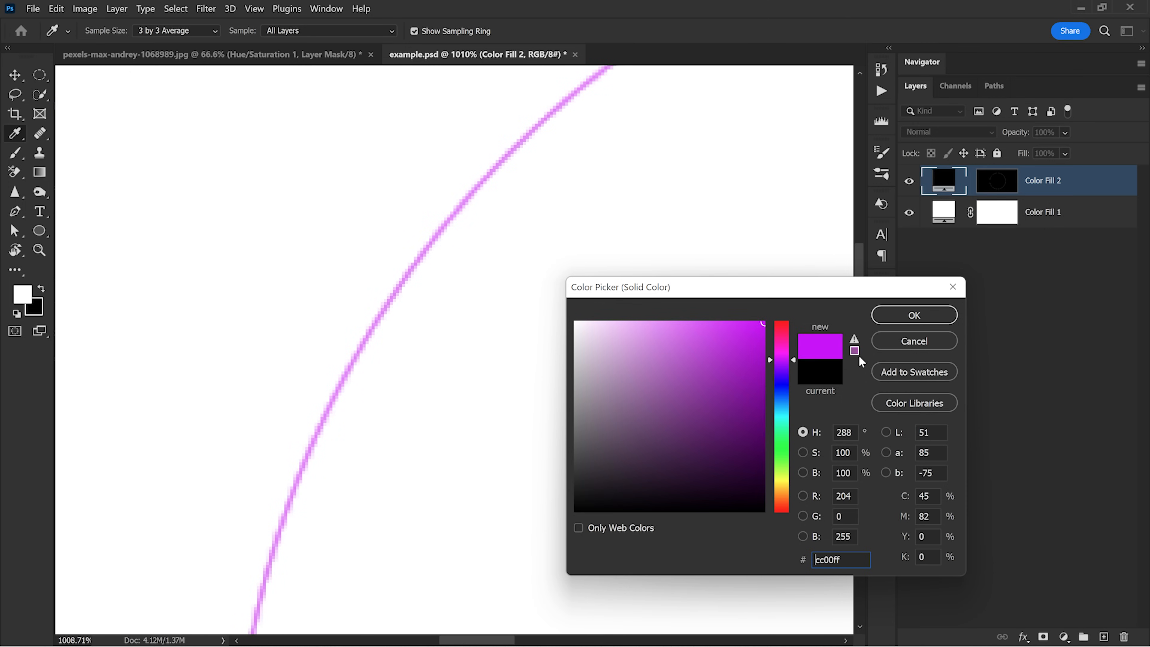
click(899, 322)
Return to the palm image, drop the existing selection and load the Layer 0 copy mask as a selection again
click(262, 58)
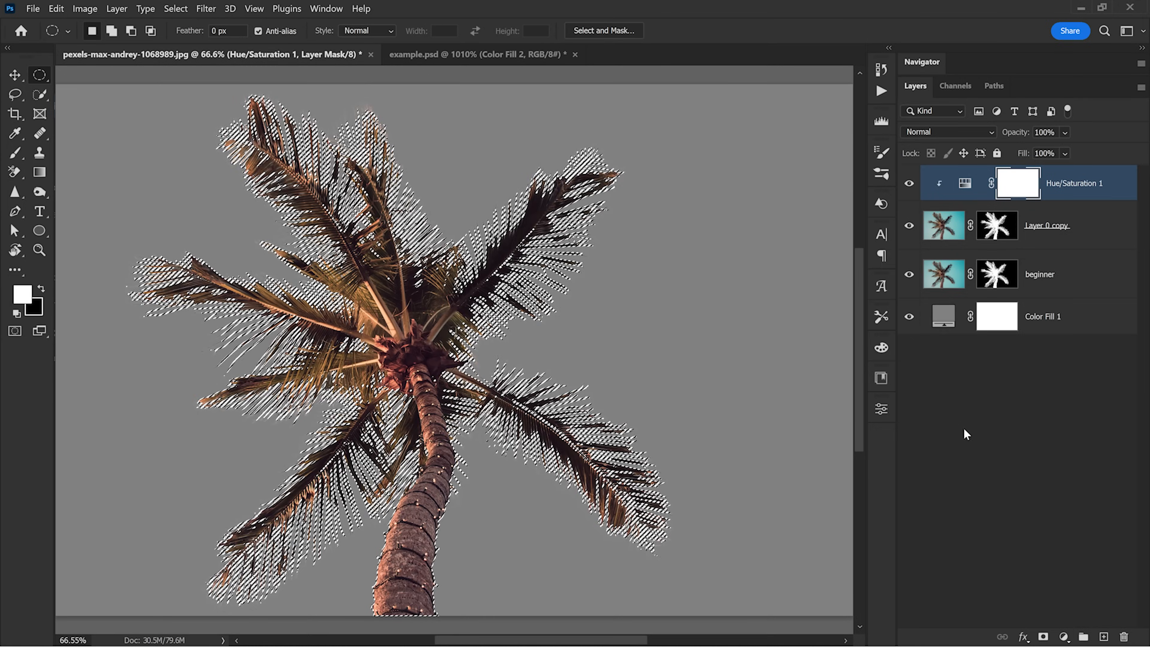
key(ctrl+d)
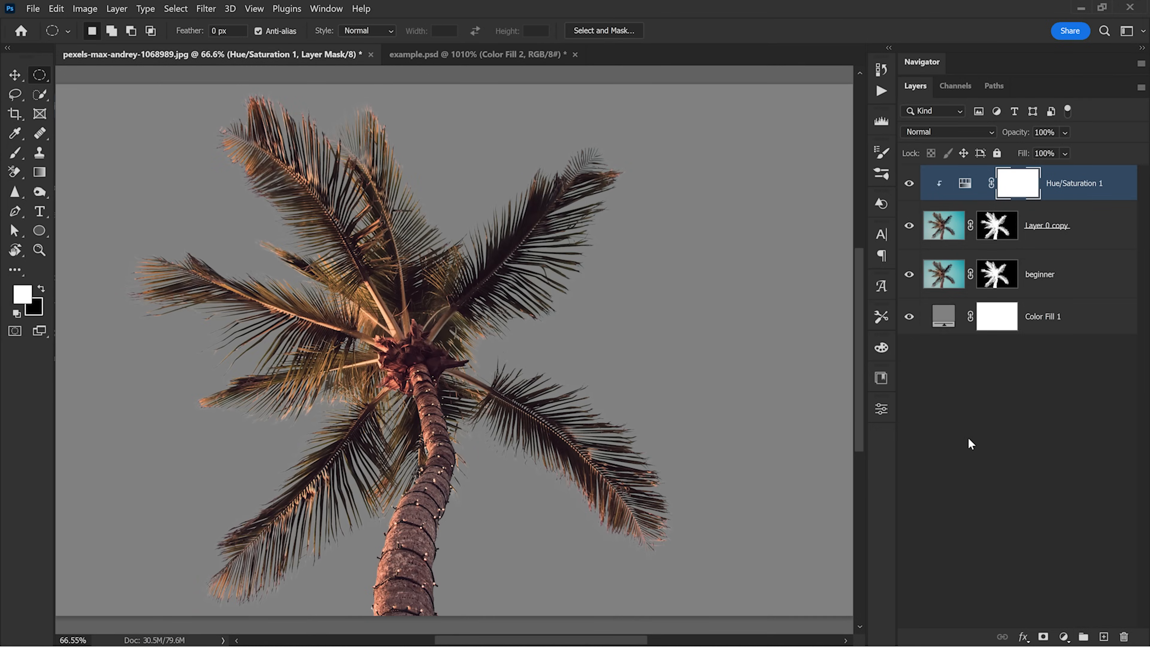
ctrl+click(998, 230)
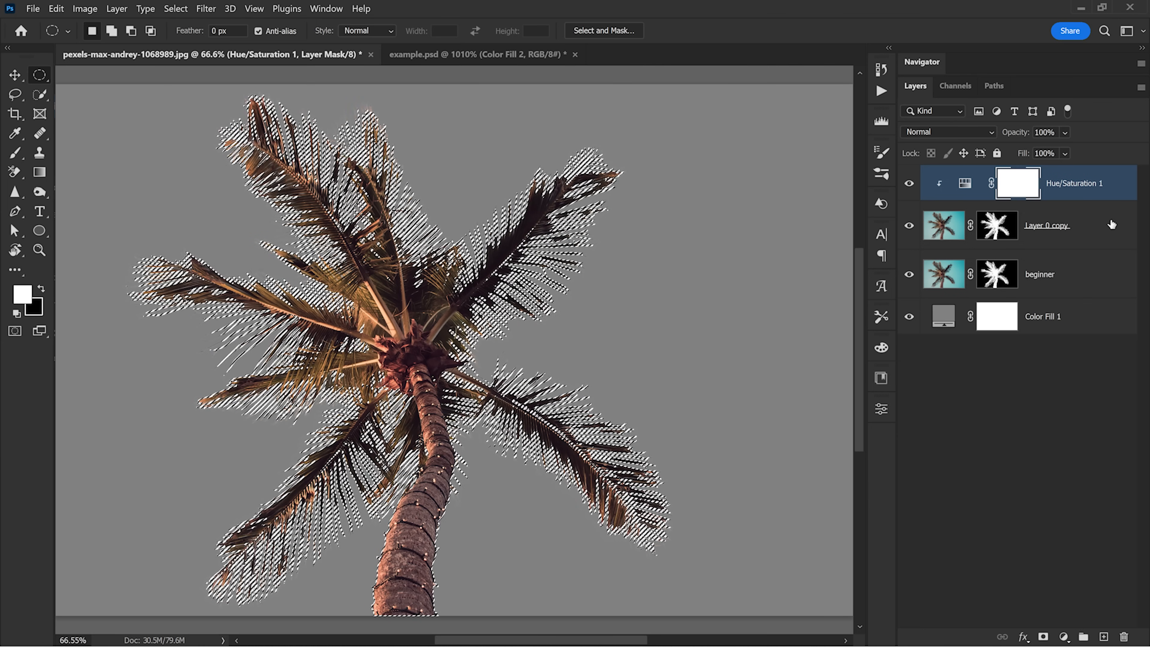
Add a black (#000000) Solid Color fill layer masked by the palm selection, above the Hue/Saturation adjustment
click(1063, 634)
click(1025, 370)
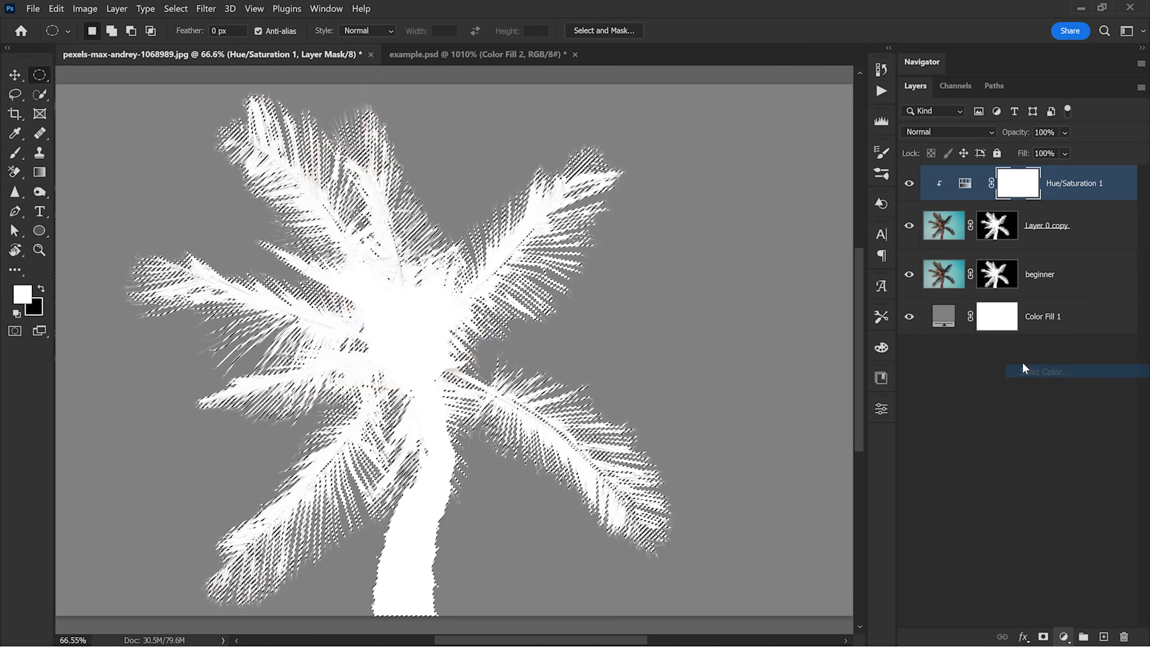
drag(633, 416, 579, 510)
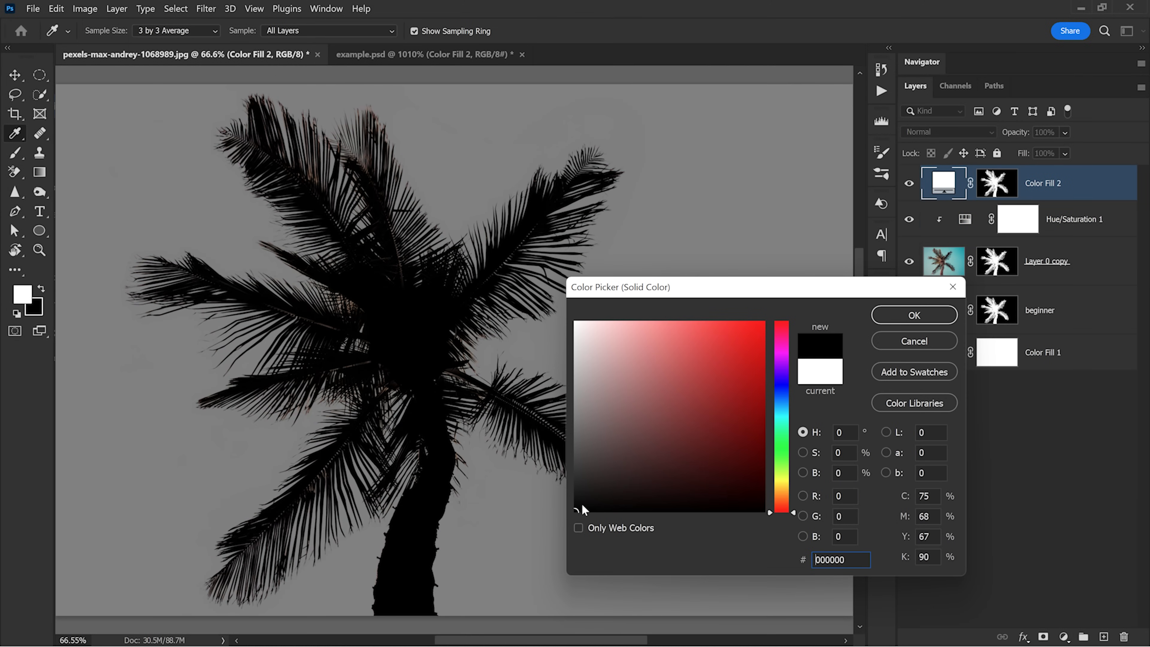
click(877, 315)
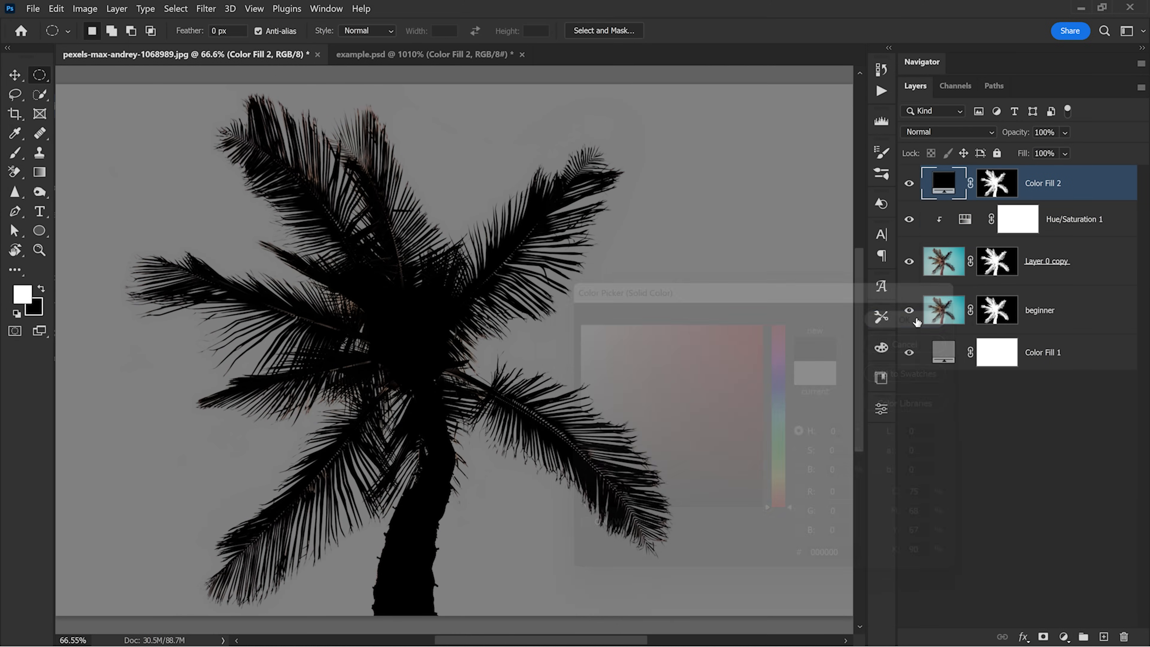
Clip the black Color Fill 2 layer to the Layer 0 copy layer and invert its layer mask
alt+click(944, 199)
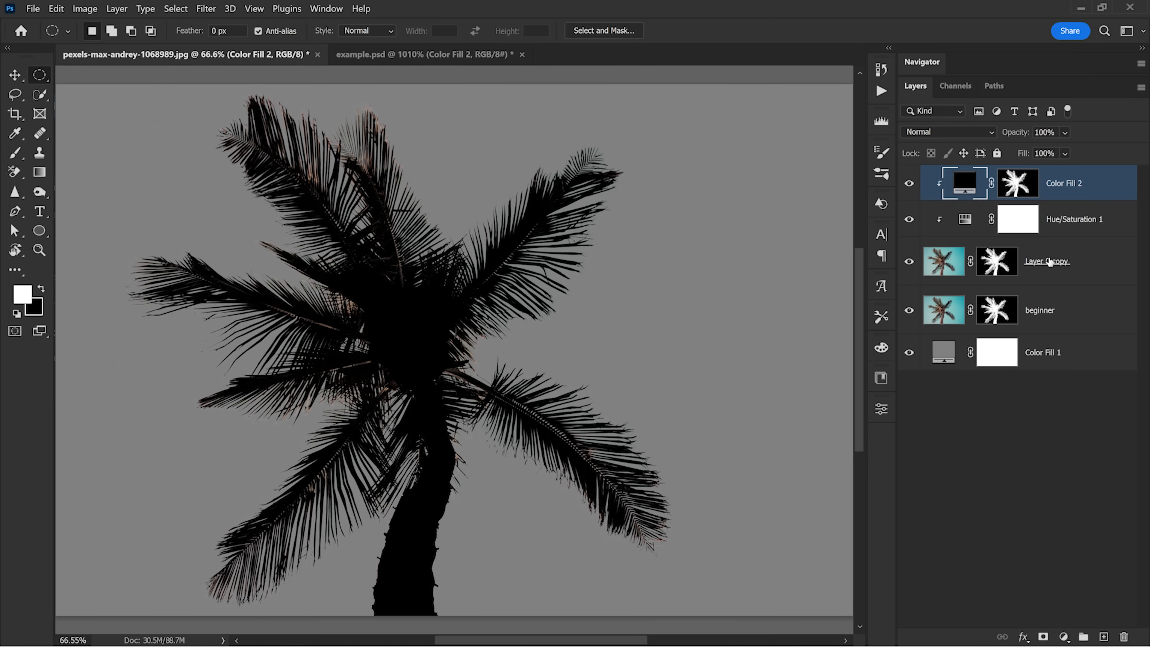
key(ctrl+z)
right_click(1086, 186)
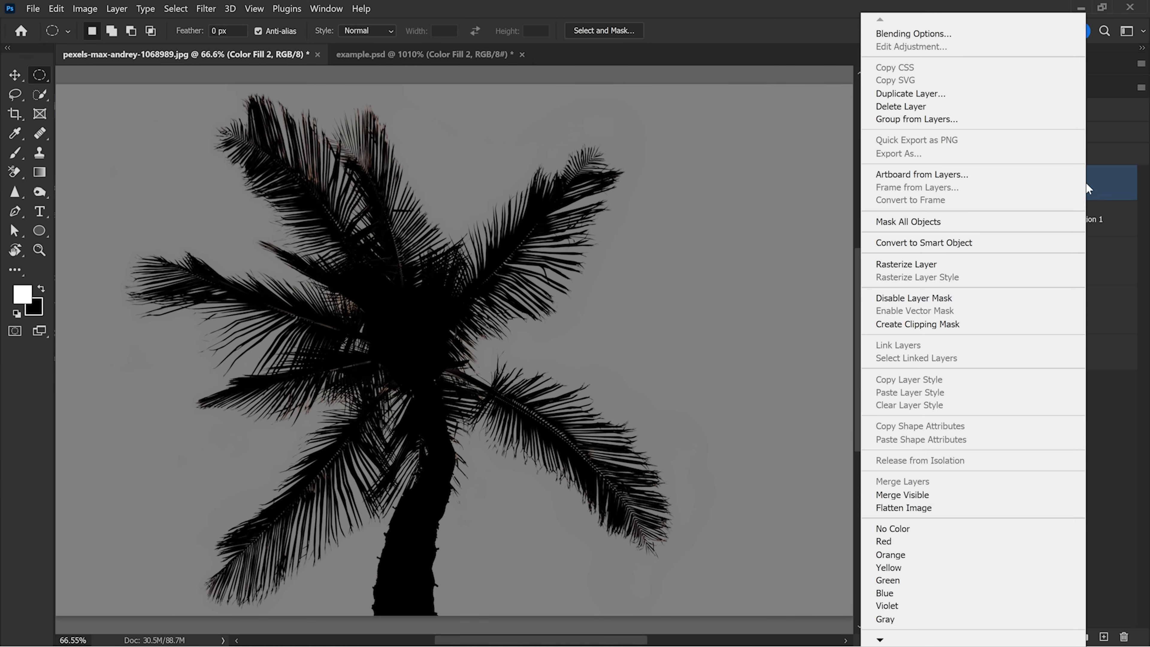
click(999, 324)
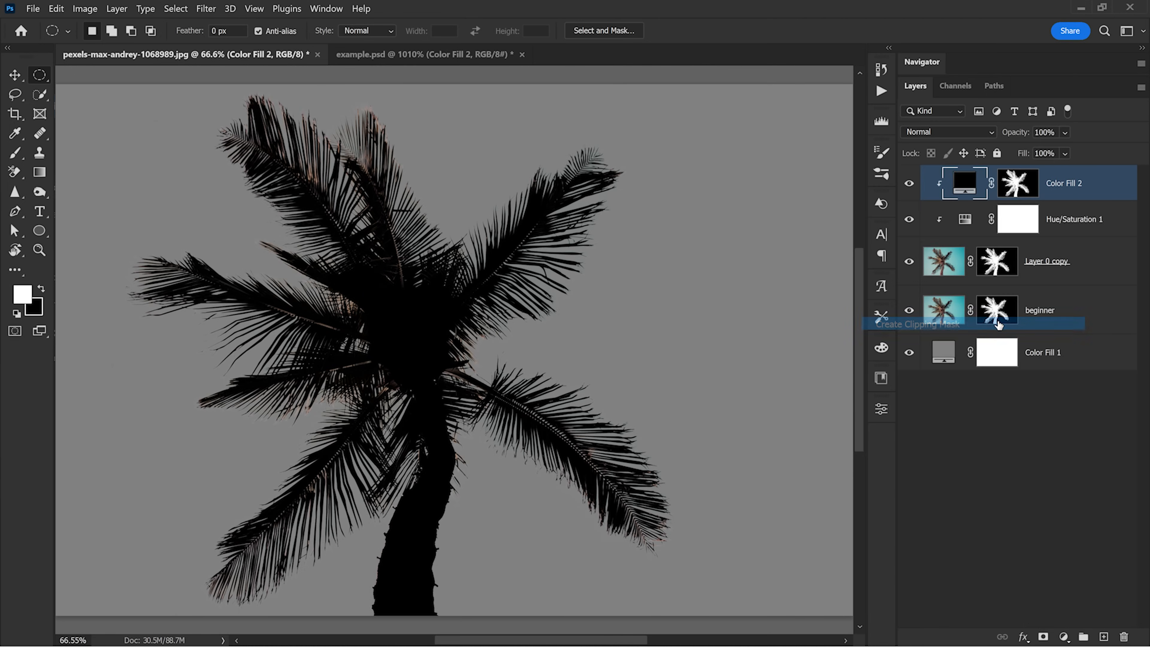
click(1025, 187)
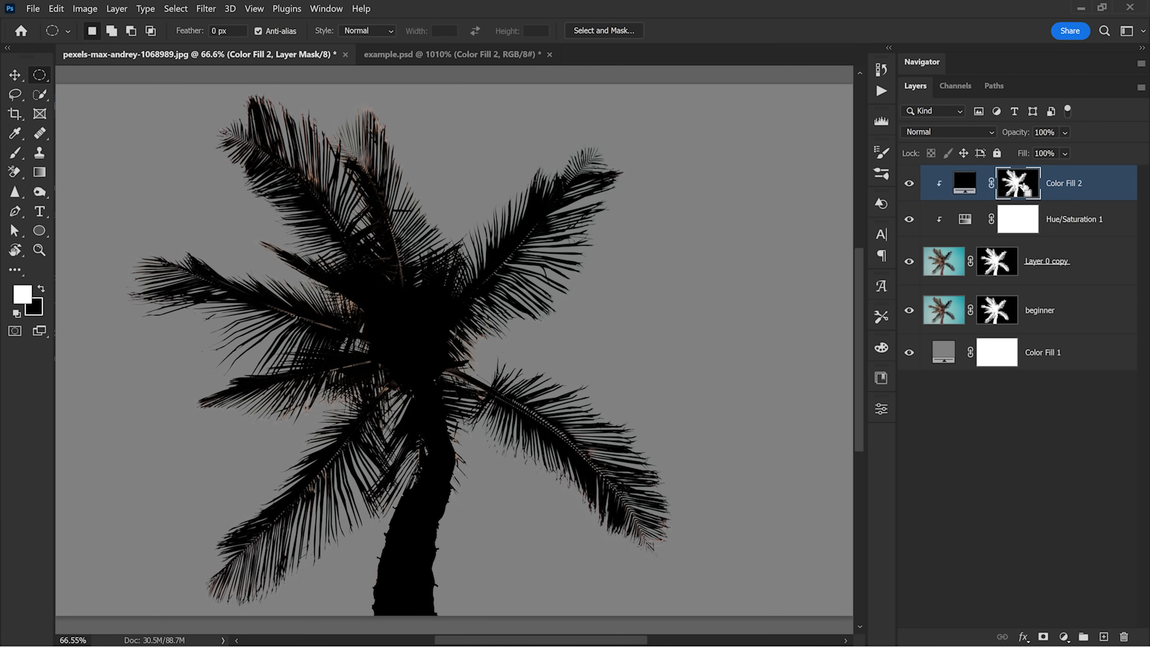
key(ctrl+i)
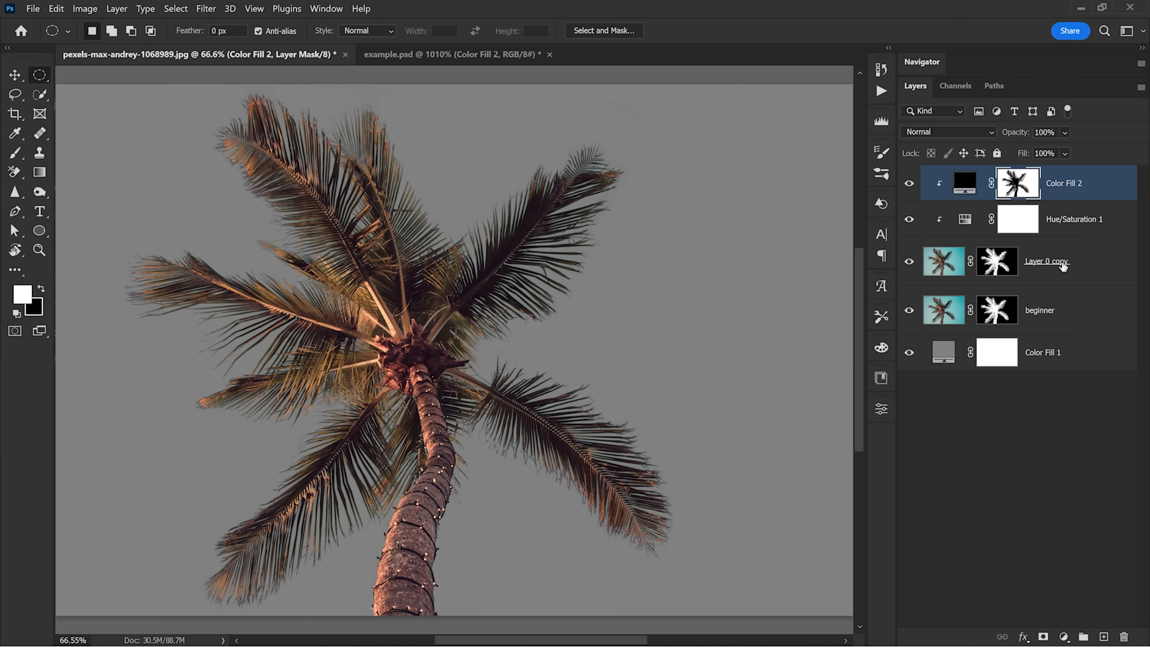
Group the Color Fill 2, Hue/Saturation 1 and Layer 0 copy layers and name the group "pro"
shift+click(1103, 268)
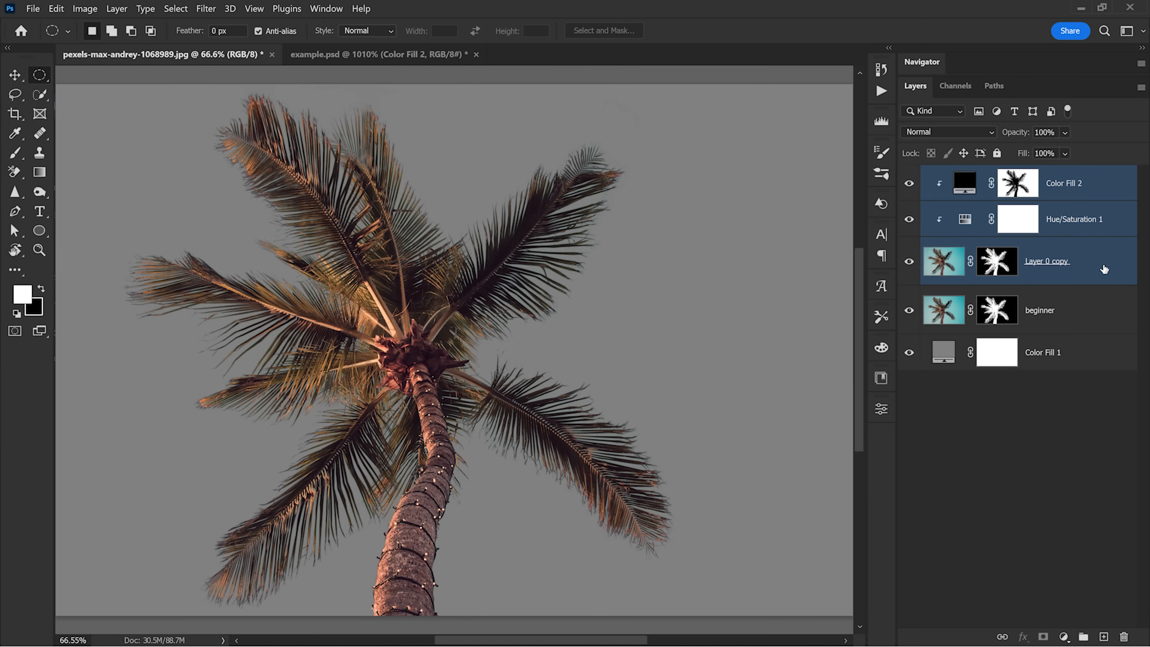
key(ctrl+g)
text(pro)
key(Return)
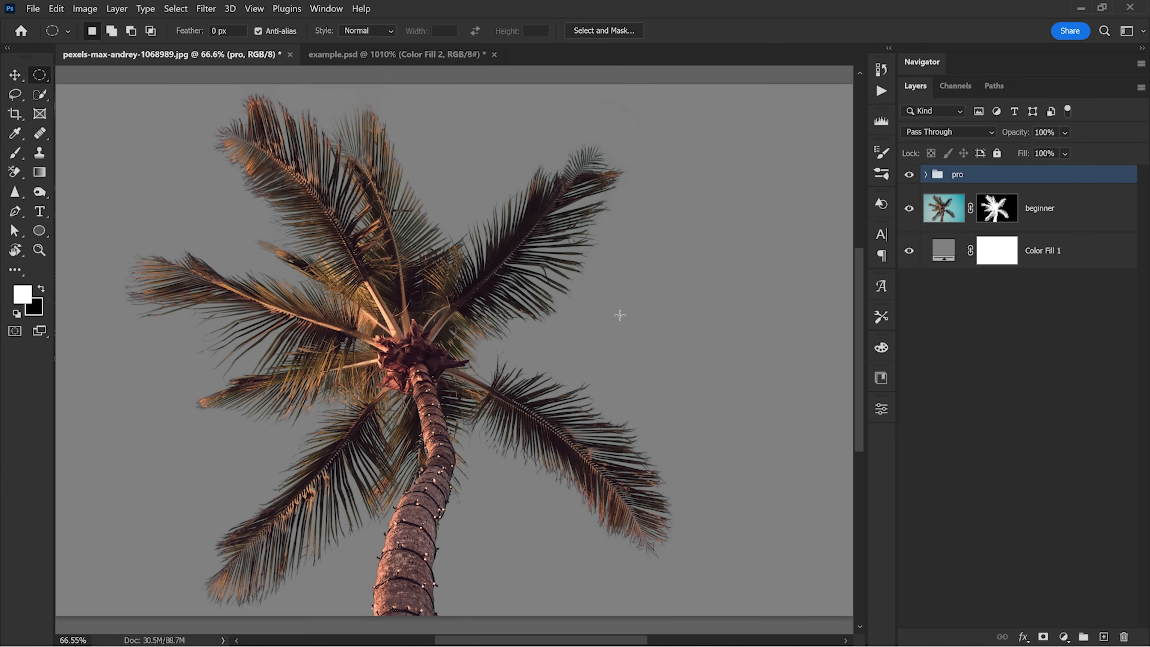
Compare the whole palm cutout with the pro group hidden and shown
click(909, 174)
click(909, 174)
click(909, 175)
click(909, 174)
click(909, 174)
Inspect the trunk and frond edges up close with the pro group hidden and shown, comparing it with the beginner cutout
key(z)
drag(455, 476, 490, 478)
click(905, 176)
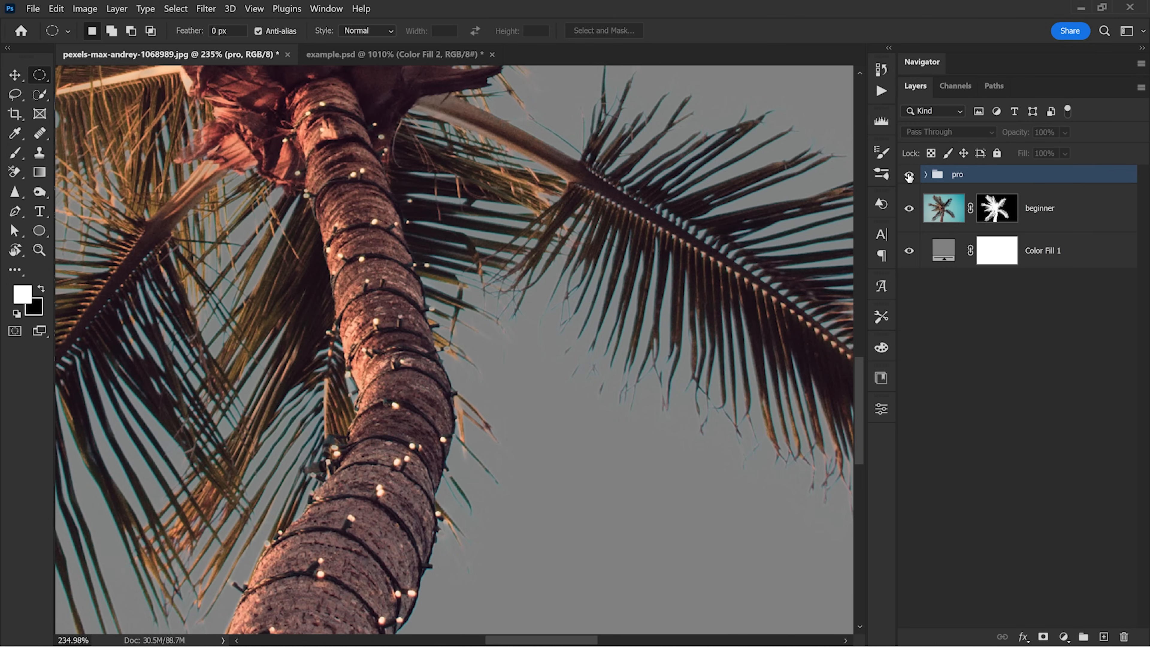
click(908, 175)
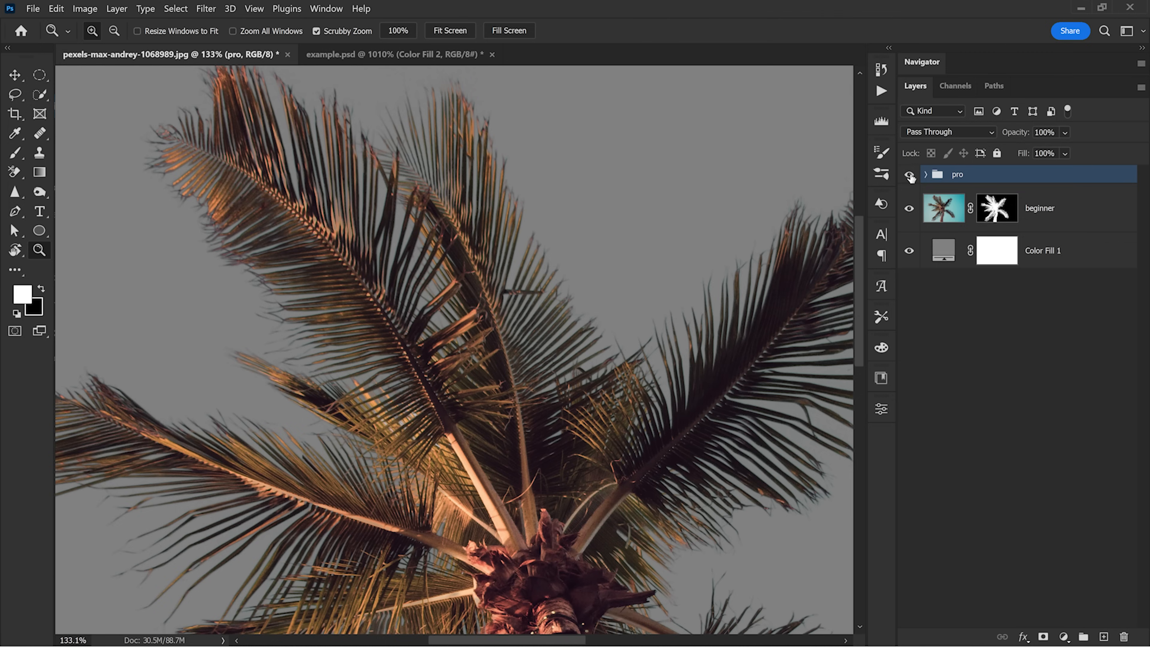
click(909, 175)
click(909, 175)
drag(472, 411, 602, 154)
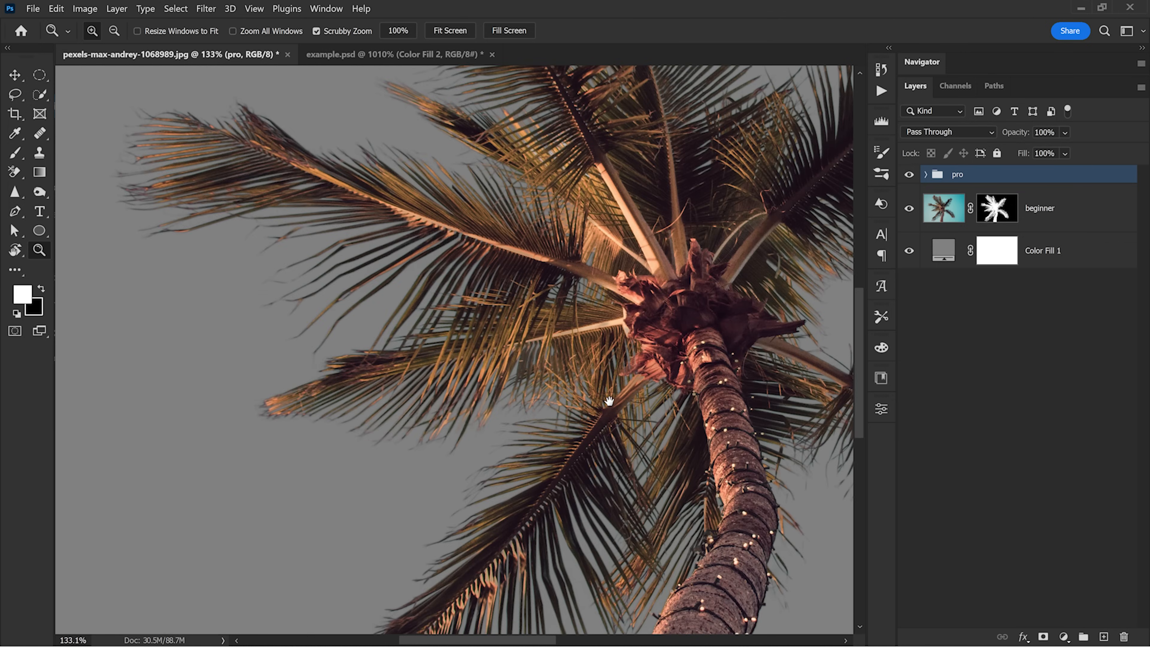
drag(608, 401, 490, 235)
drag(677, 426, 712, 399)
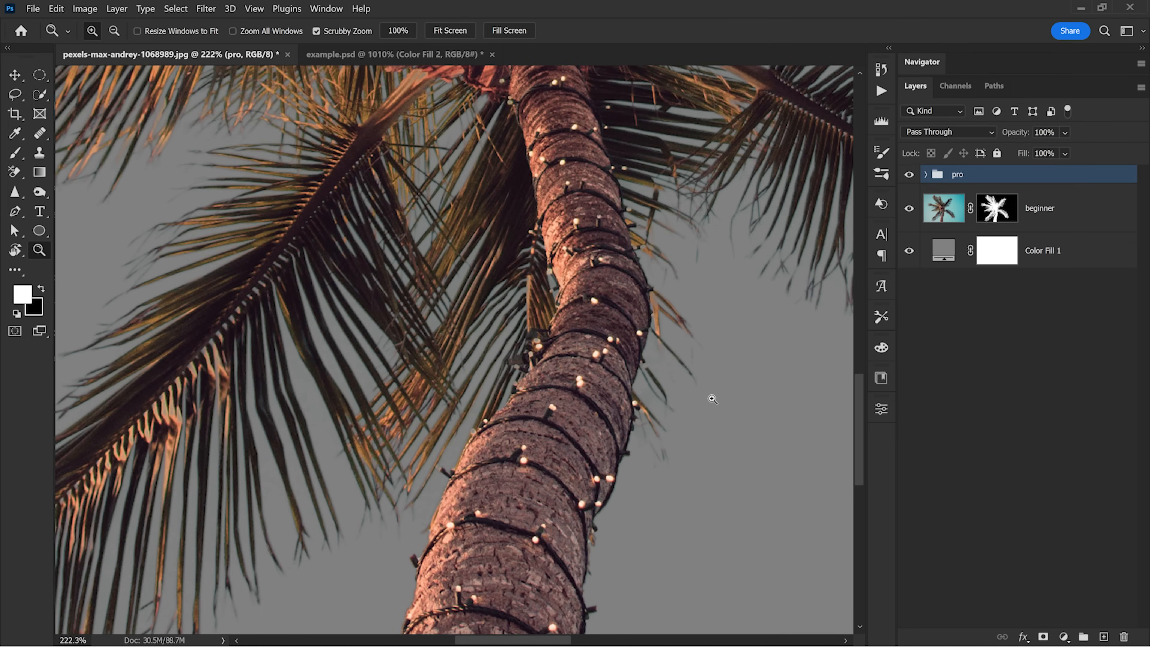
click(909, 175)
drag(395, 421, 738, 201)
click(908, 175)
click(910, 176)
drag(590, 237, 557, 236)
drag(655, 185, 447, 390)
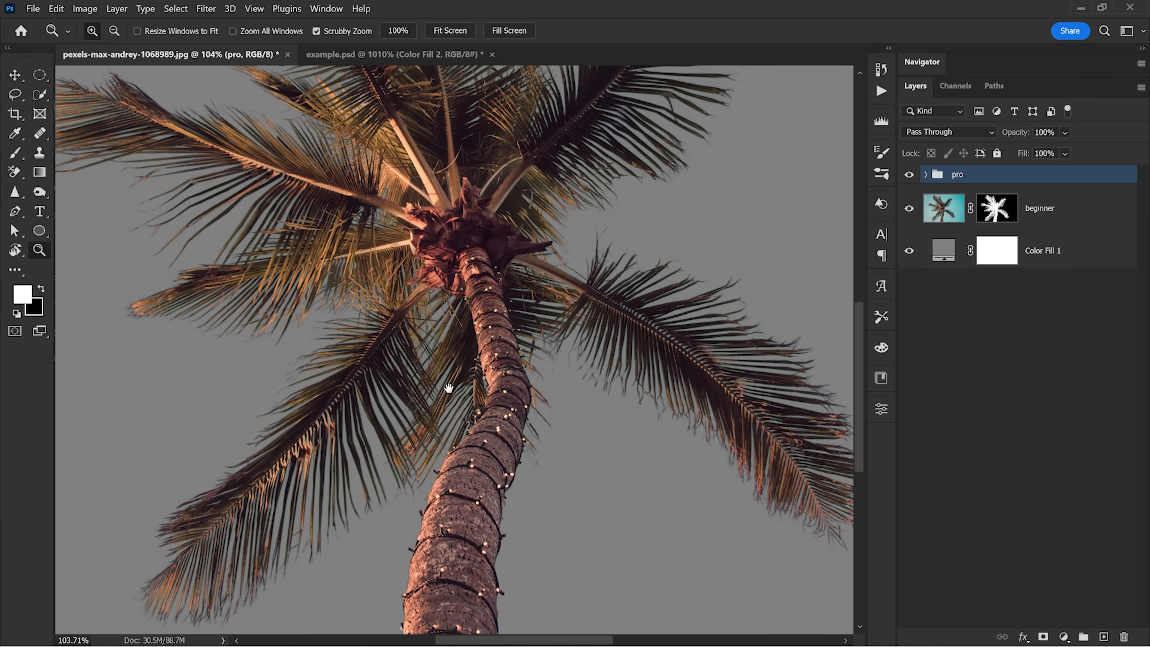
Expand the pro group and try a different color for the Color Fill 2 layer
click(925, 176)
double_click(984, 202)
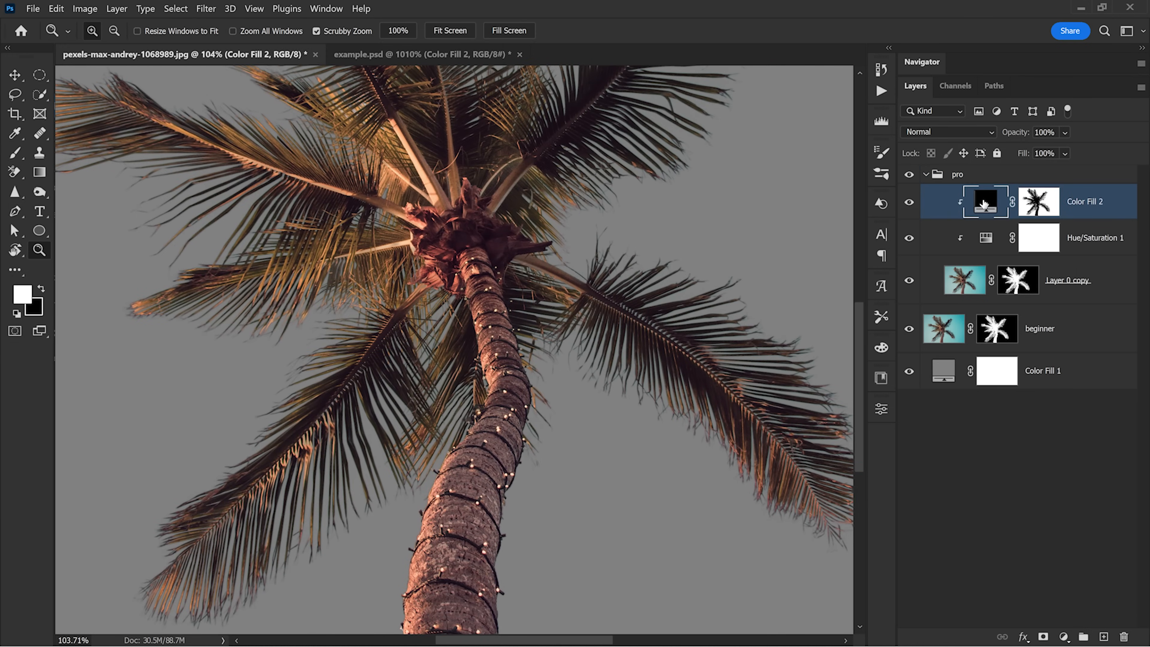
click(763, 337)
mouse_move(763, 337)
mouse_down()
mouse_move(755, 320)
mouse_move(695, 305)
mouse_move(682, 375)
mouse_move(809, 371)
mouse_move(766, 390)
mouse_move(765, 338)
mouse_move(734, 308)
mouse_move(769, 331)
mouse_move(753, 350)
mouse_up()
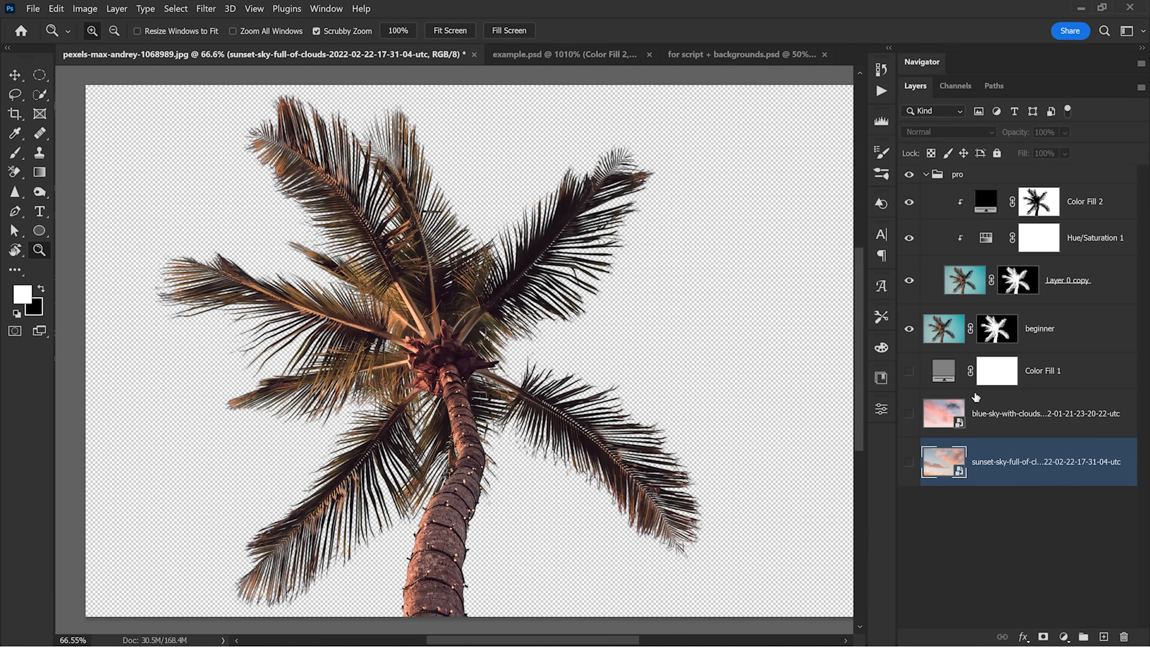
Show the sunset-sky background layer and recolor Color Fill 2 with a darkened shade of the peach tone sampled from the sky
click(909, 463)
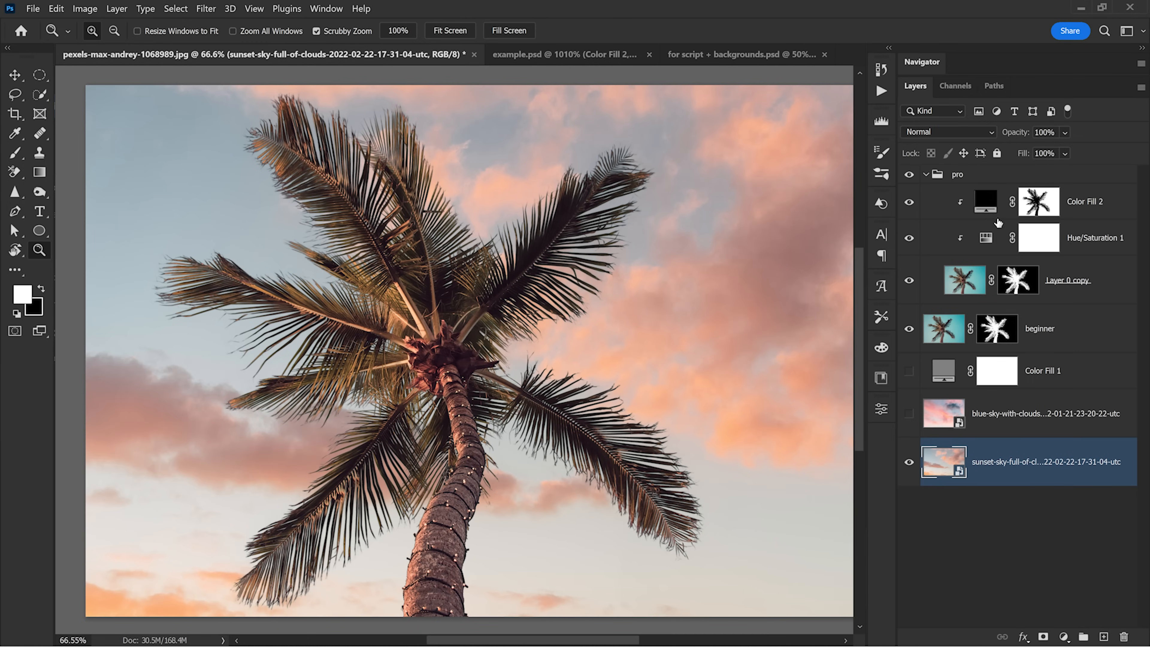
click(991, 209)
drag(553, 208, 602, 215)
drag(592, 208, 608, 313)
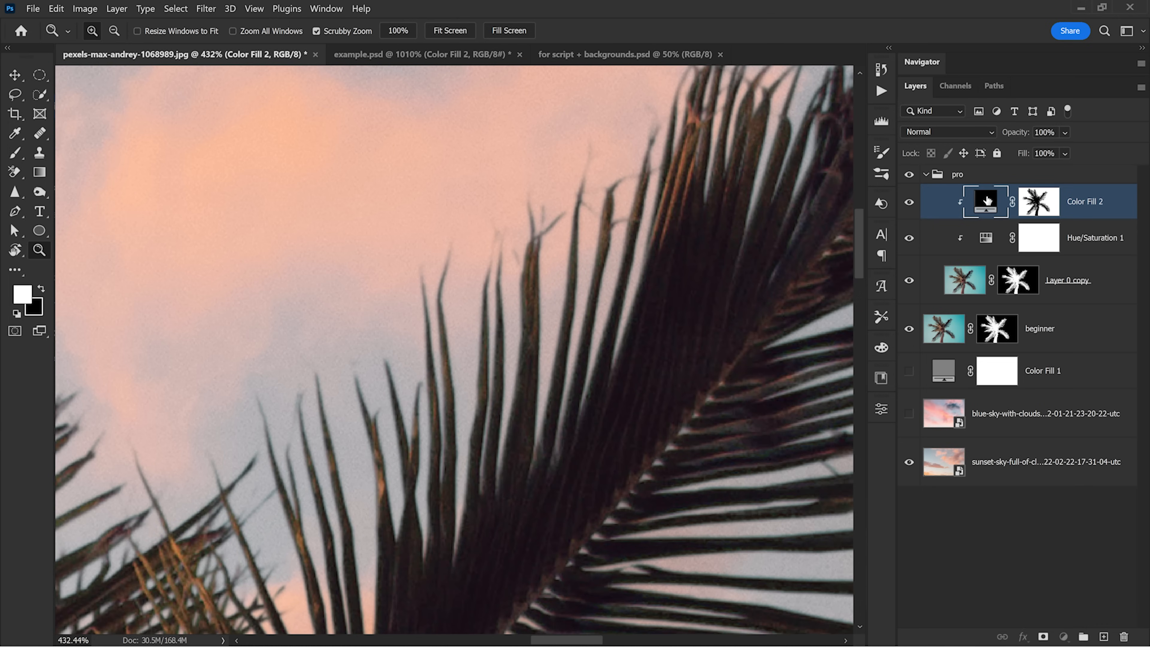
double_click(987, 201)
click(375, 222)
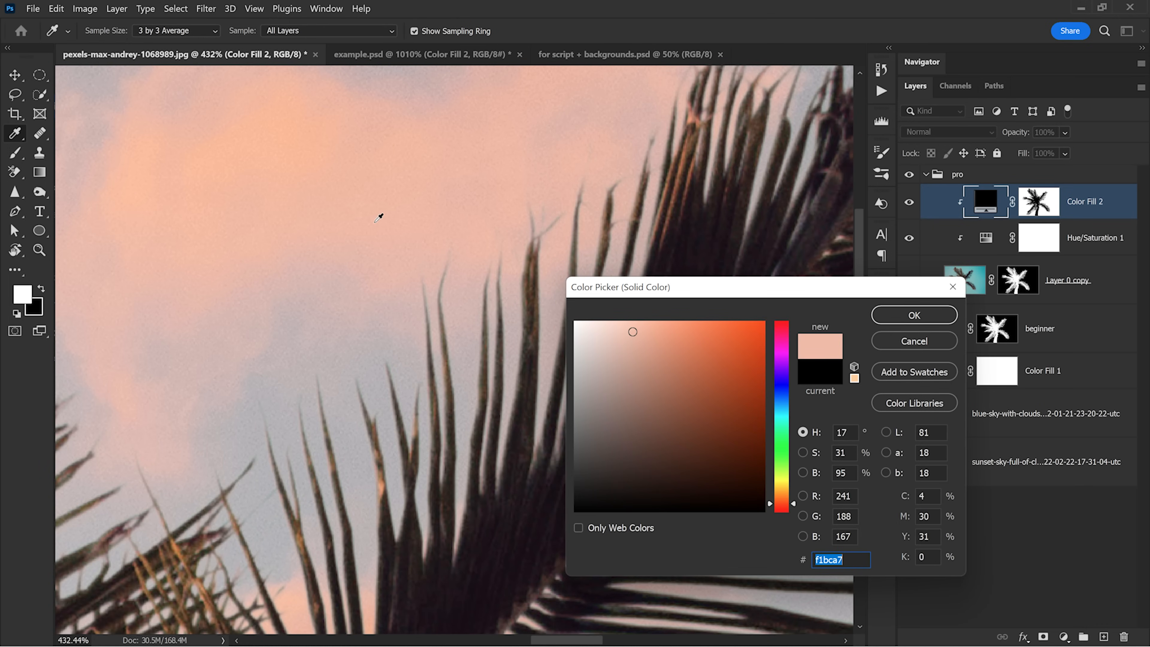
mouse_move(632, 333)
mouse_down()
mouse_move(633, 481)
mouse_move(634, 456)
mouse_up()
click(888, 316)
Compare the frond edges up close against the sunset sky with Color Fill 2 hidden and shown
click(909, 202)
click(909, 202)
click(909, 202)
click(909, 202)
drag(706, 236, 657, 444)
click(909, 201)
click(909, 202)
click(908, 202)
click(909, 202)
drag(566, 284, 514, 287)
key(ctrl+0)
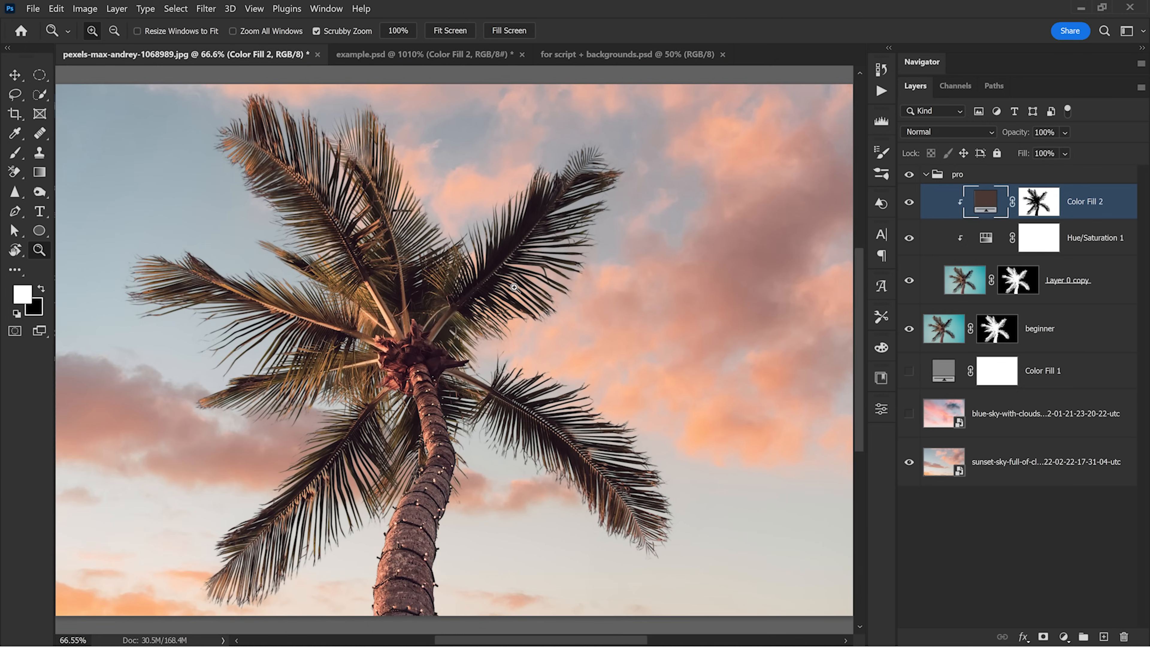
Show the blue-sky-with-clouds layer and recolor Color Fill 2 with the sky's sampled pink darkened to #794f50
click(909, 415)
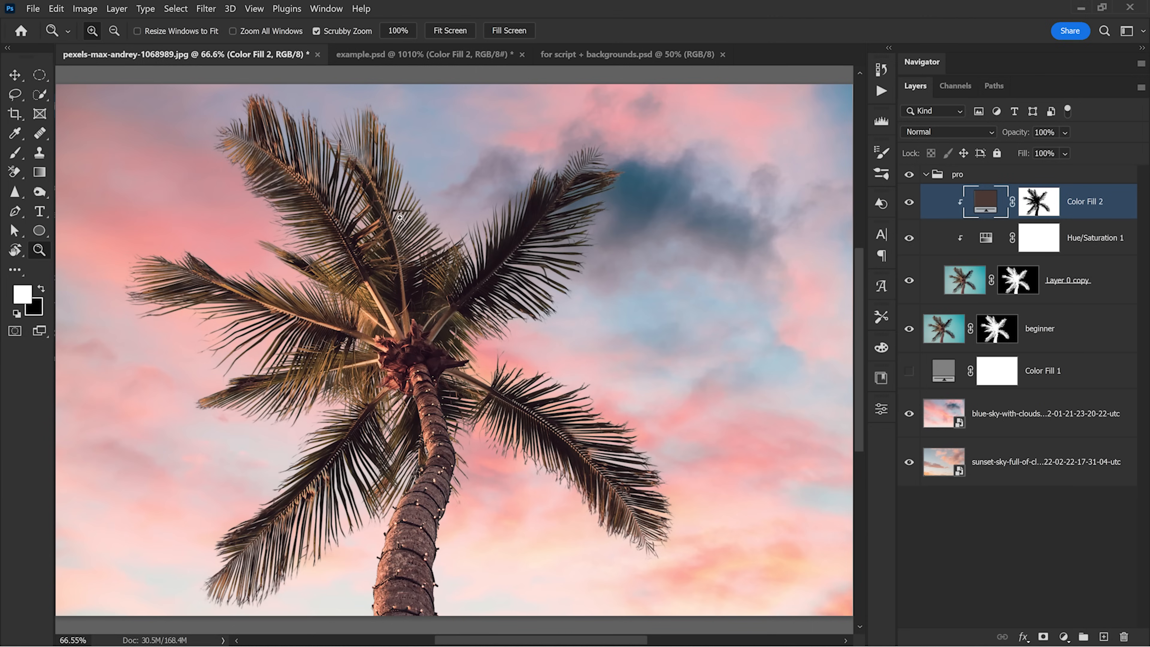
drag(181, 271, 778, 277)
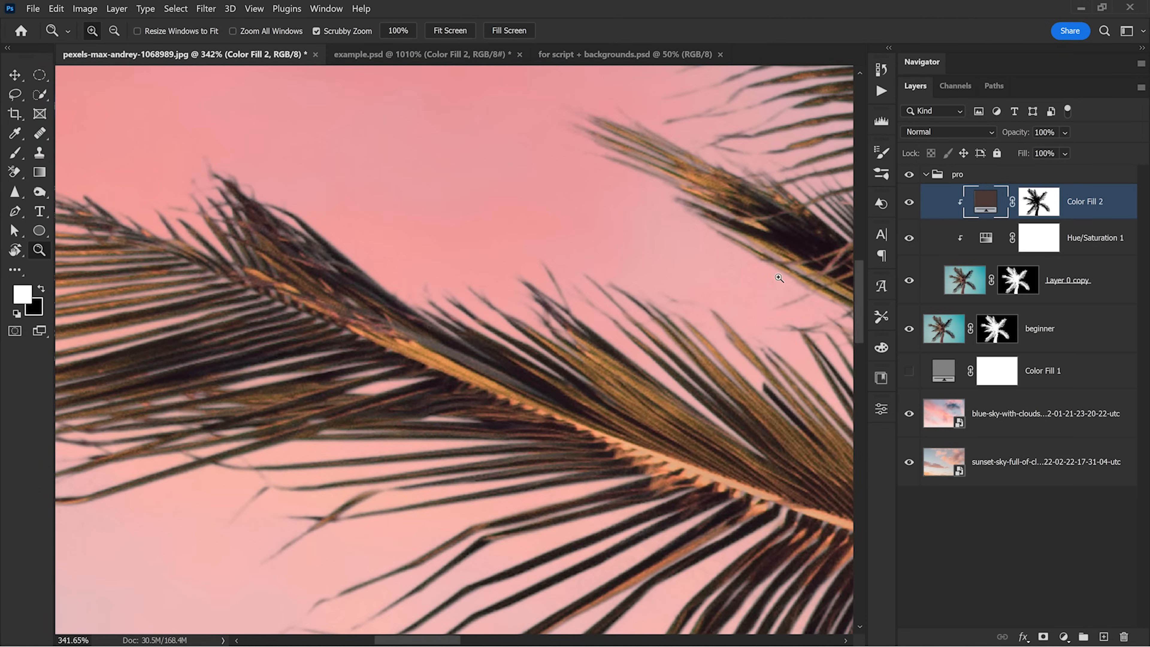
double_click(980, 202)
click(329, 156)
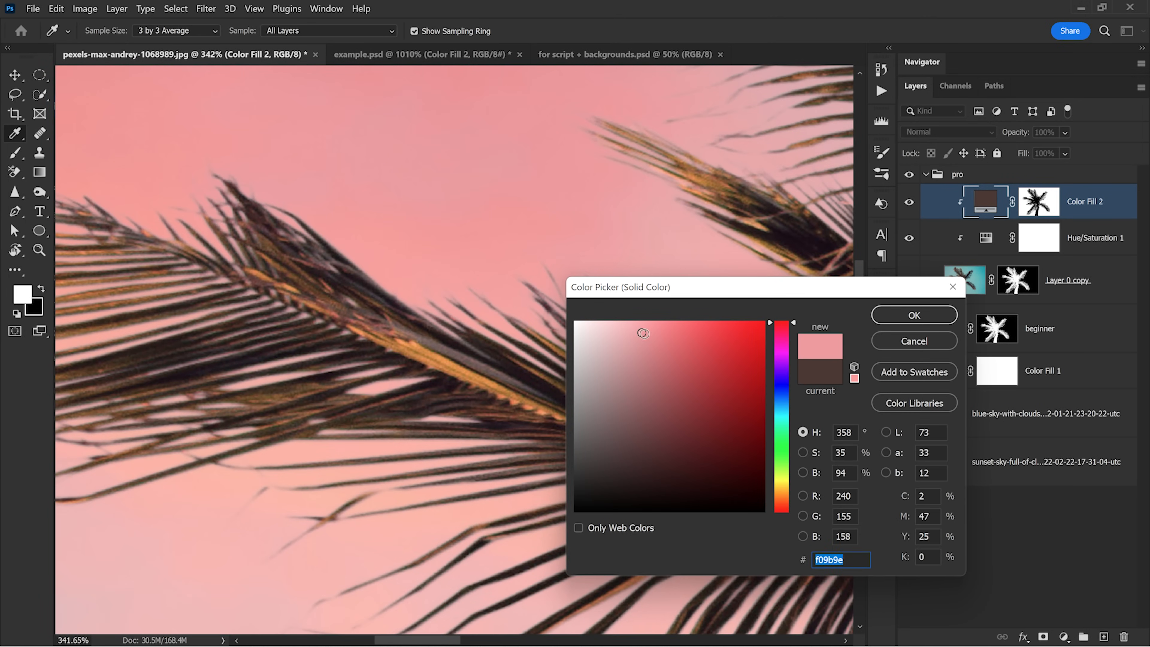
drag(642, 332, 640, 430)
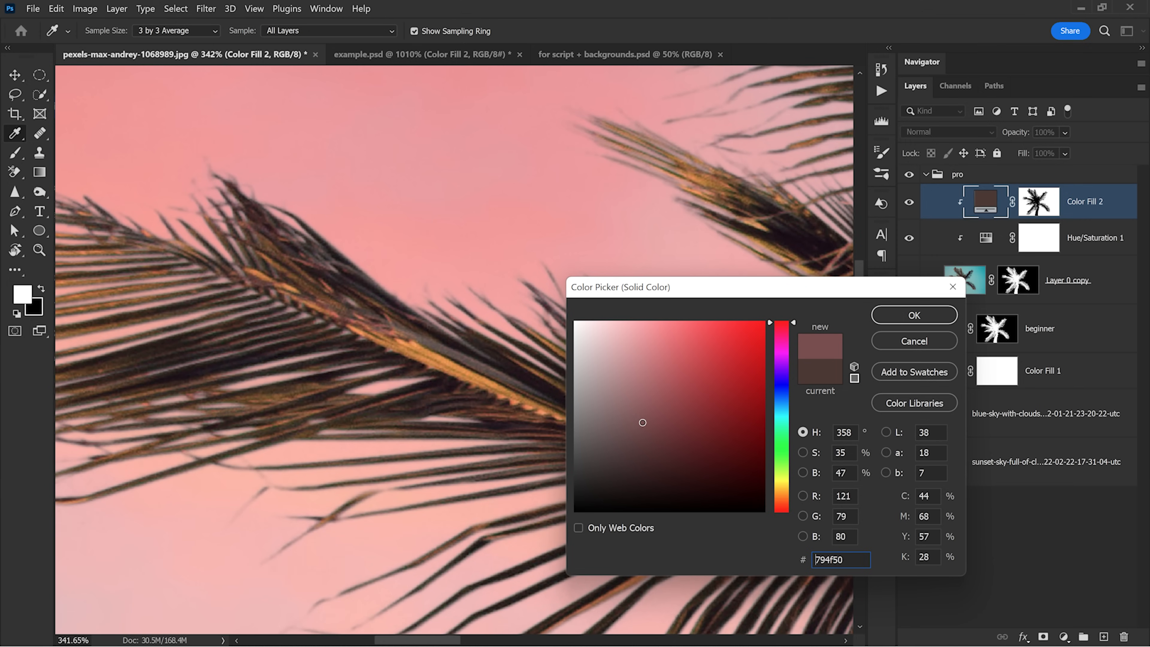
click(914, 315)
Compare the palm's edges against the pink sky with Color Fill 2 hidden and shown, both up close and at full view
key(z)
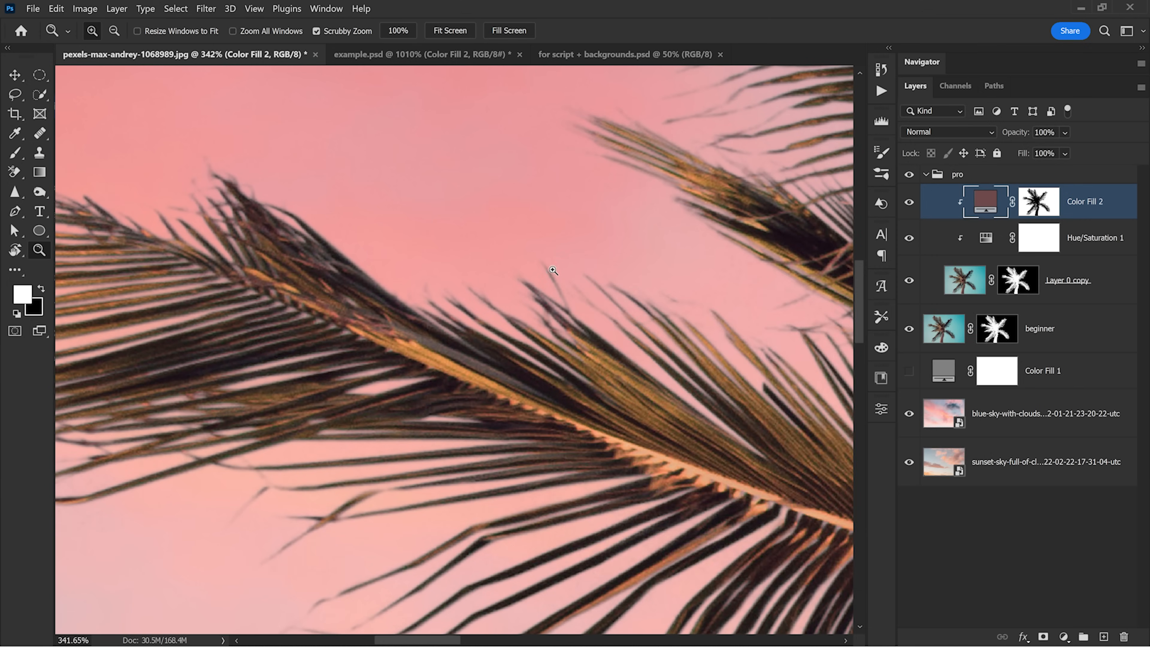
scroll(556, 278, down, 3)
click(909, 202)
click(909, 202)
click(909, 202)
click(908, 202)
key(ctrl+0)
click(909, 202)
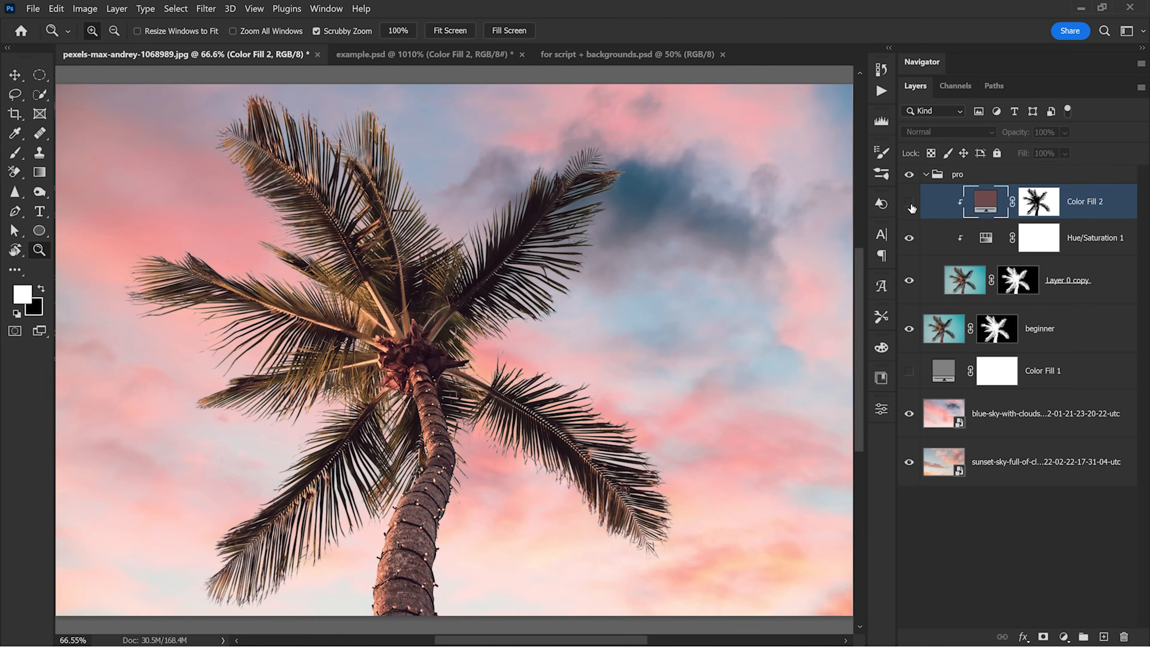